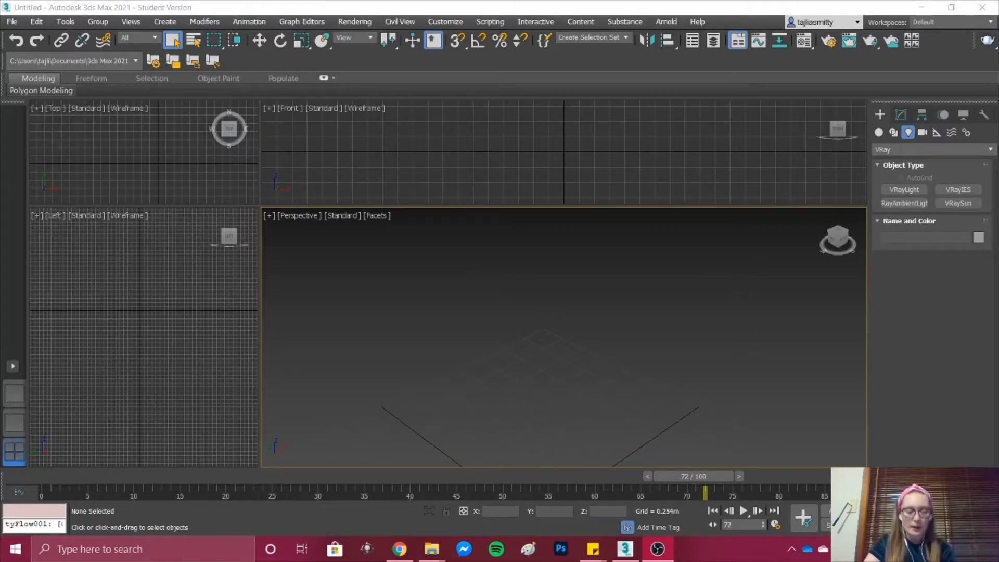
Draw a helix at the grid centre, about 1.56 m and 1.04 m in radius and 2.18 m high, with 4 turns
scroll(629, 333, "down", 5)
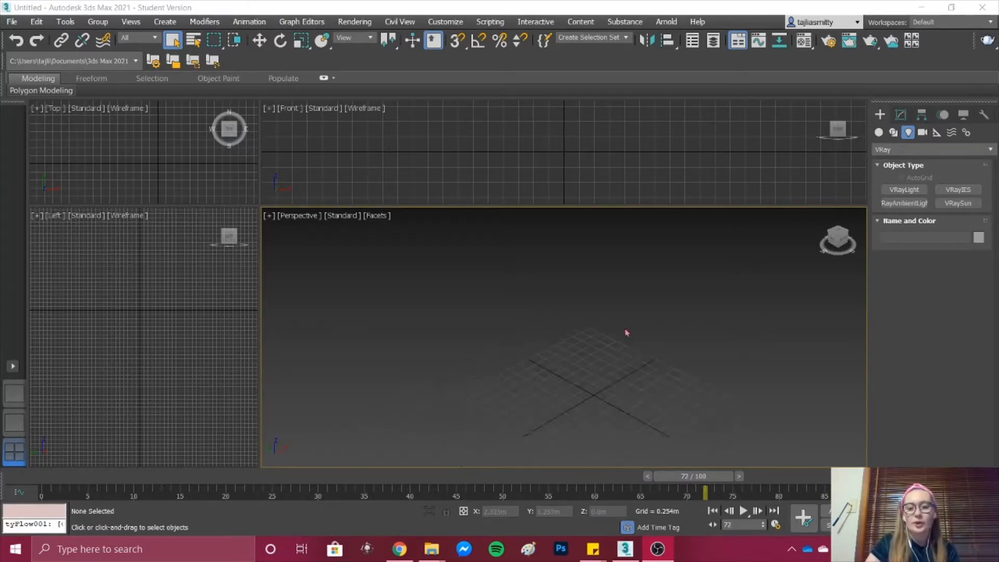
scroll(643, 383, "up", 3)
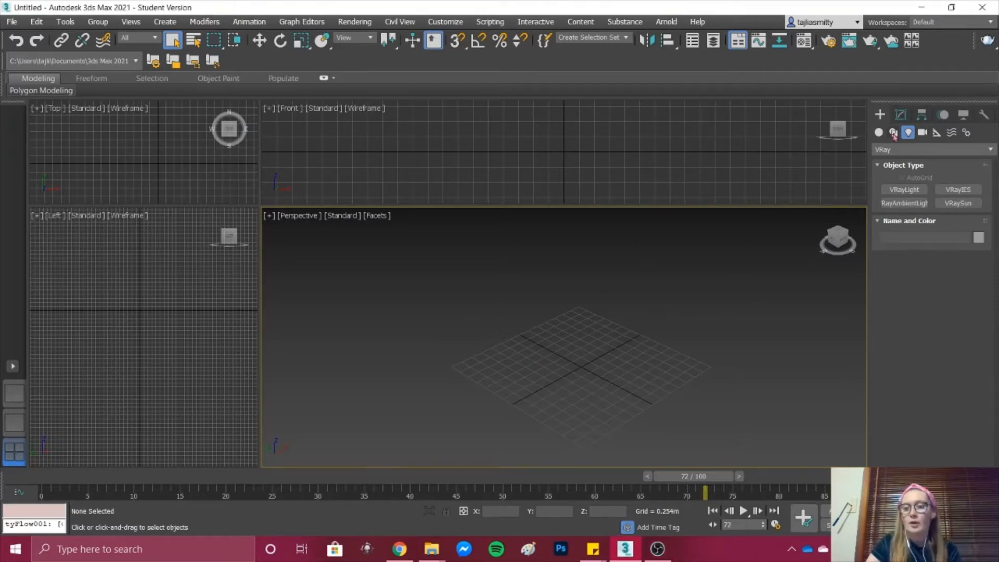
left_click(894, 133)
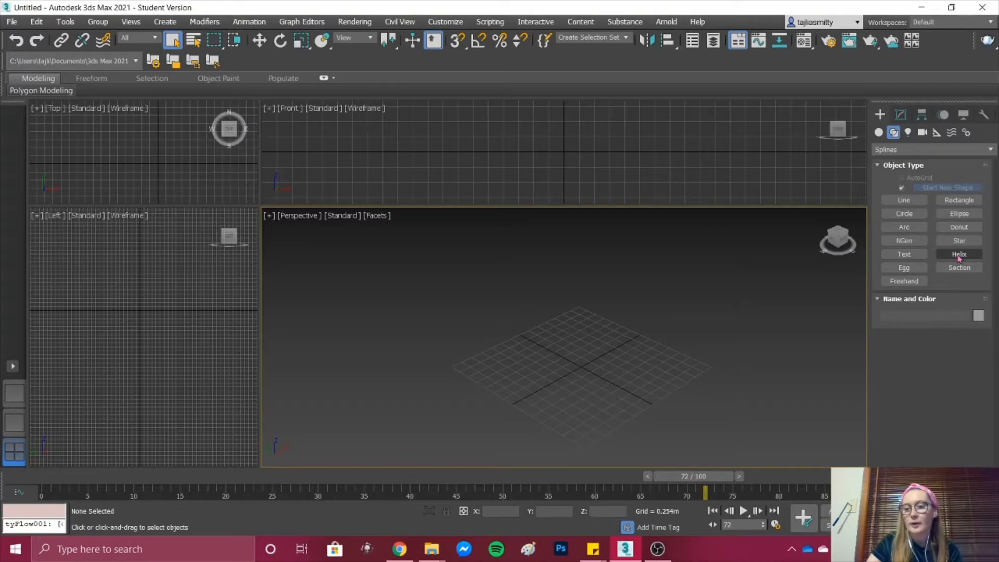
left_click(959, 255)
left_click_drag(586, 379, 579, 335)
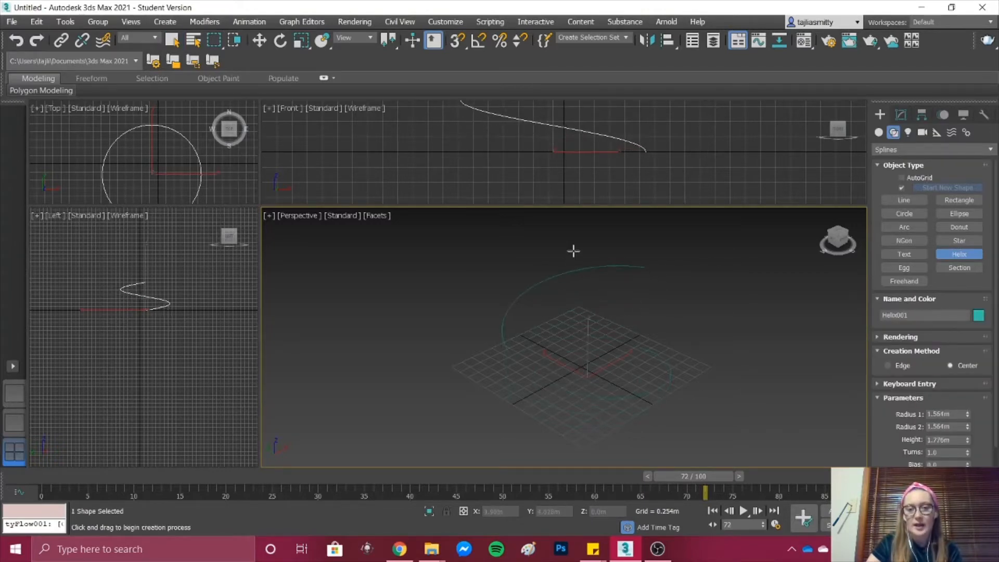
left_click(589, 207)
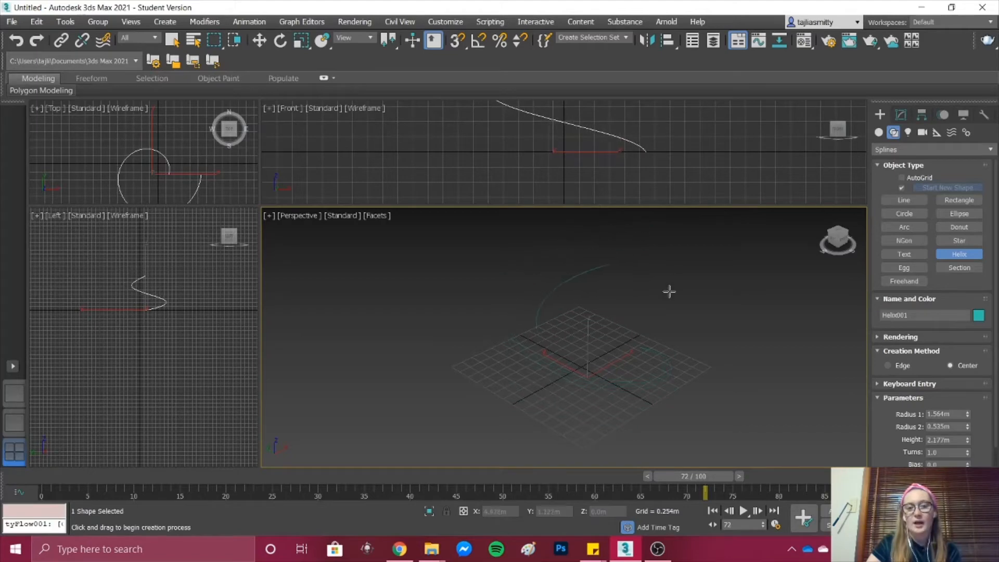
left_click(648, 257)
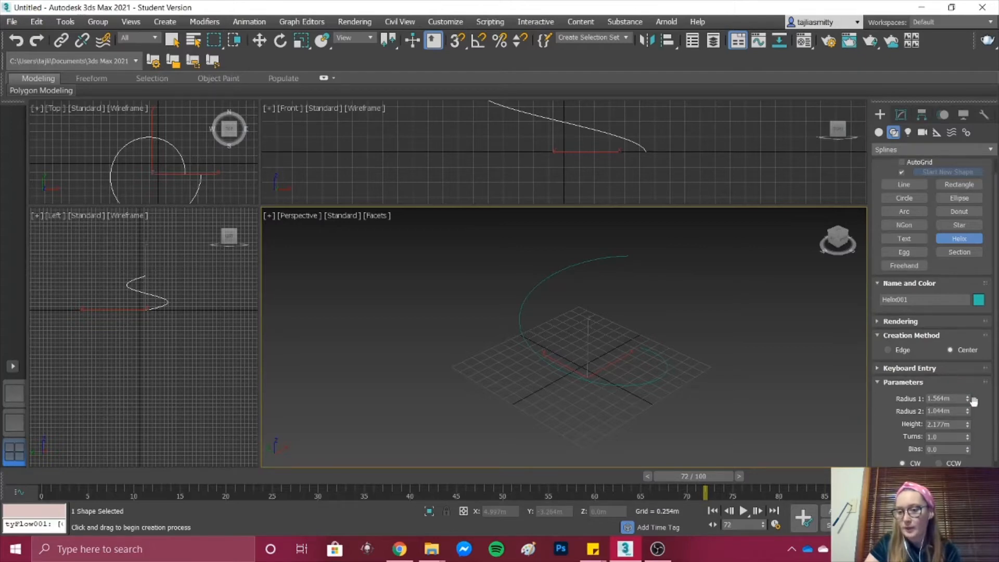
scroll(971, 400, "down", 1)
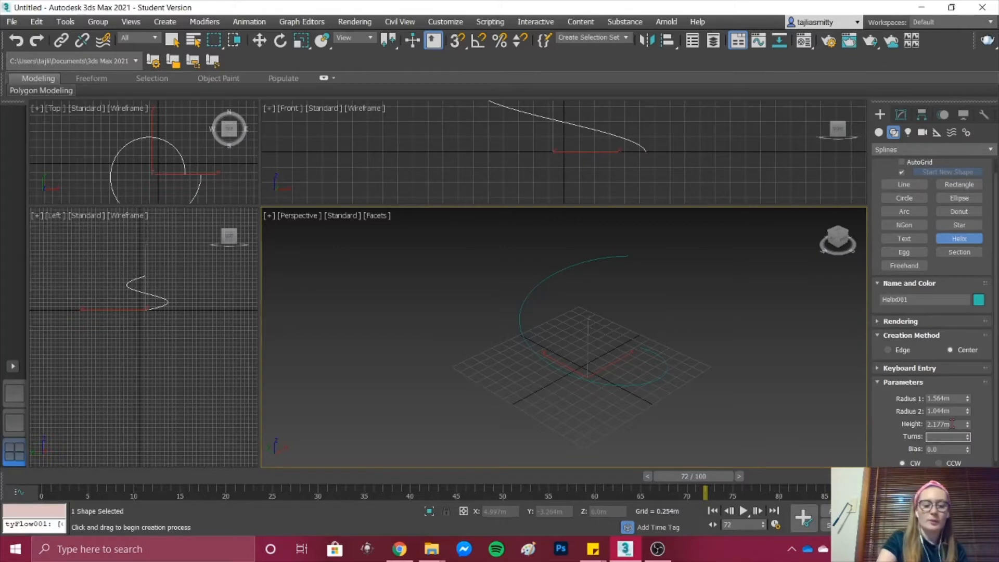
key("Return")
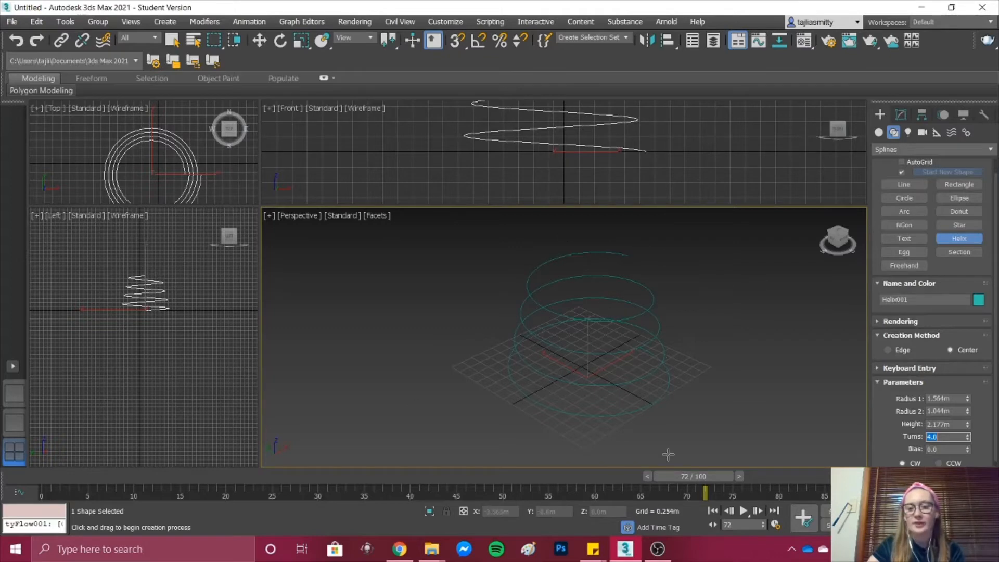
Create a tyFlow object beside the helix in the perspective view
left_click(879, 132)
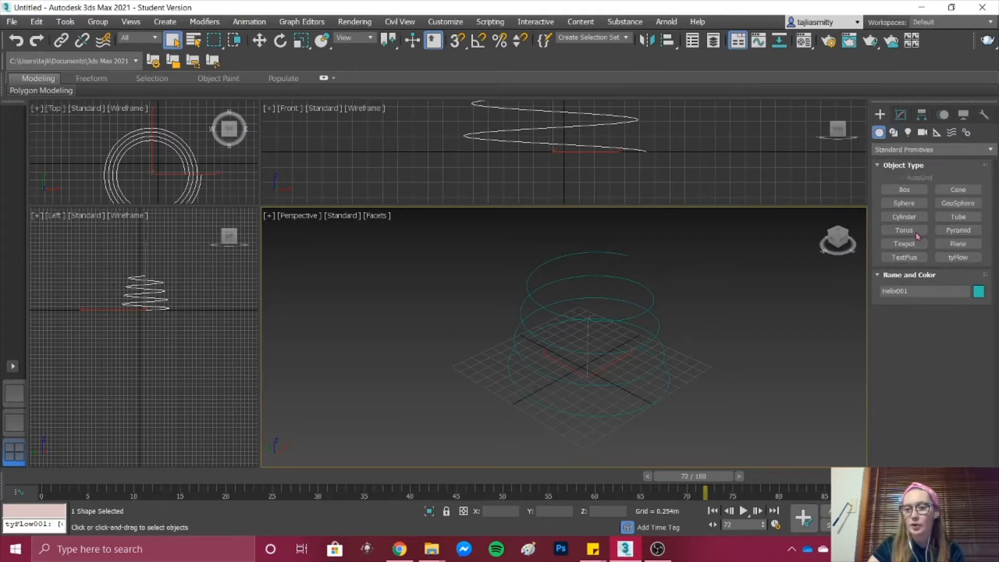
left_click(958, 257)
left_click(713, 372)
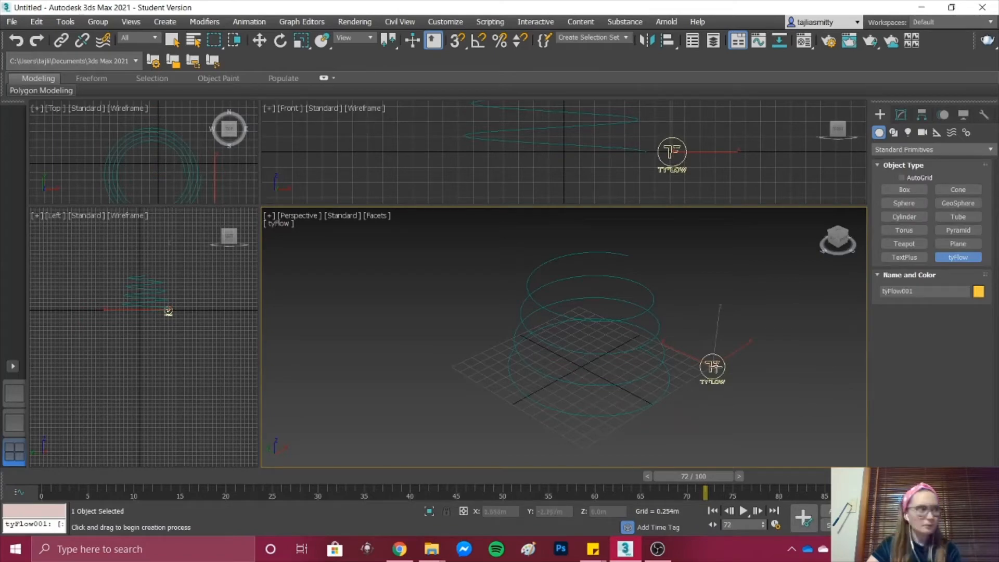
key("alt+Tab")
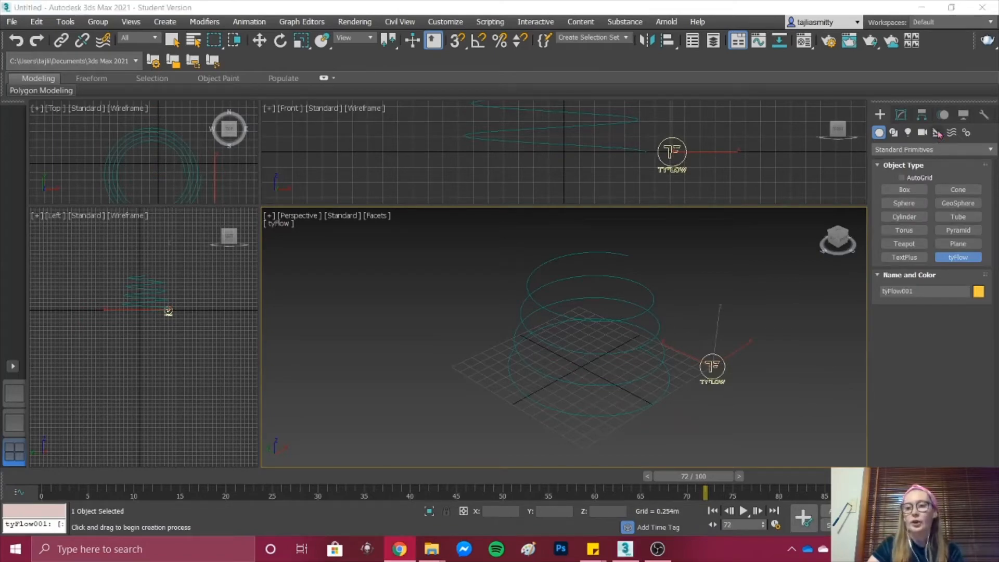
Place a rectangular tyIcon helper about 0.635 m square on the side of the helix opposite the tyFlow object
left_click(936, 134)
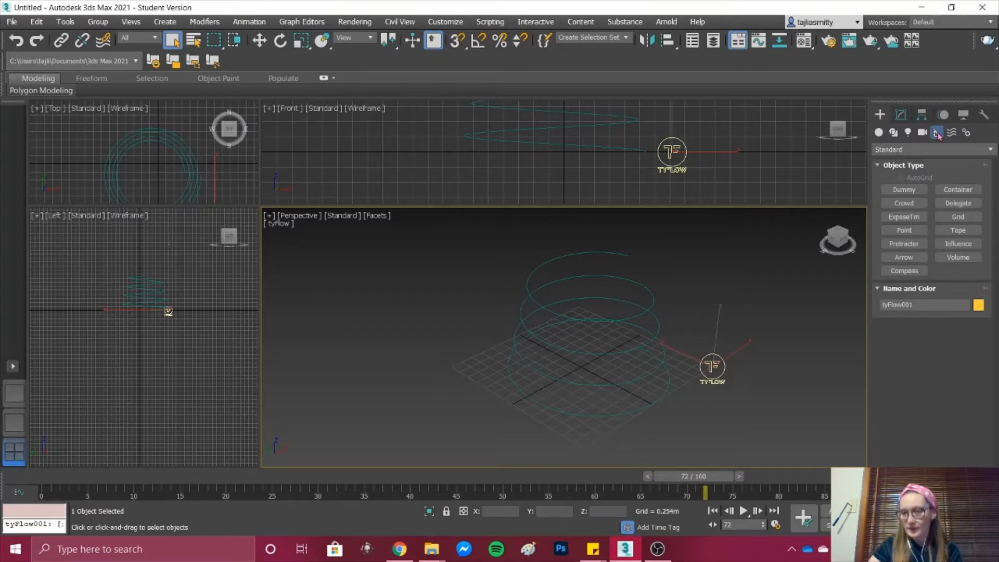
left_click(960, 150)
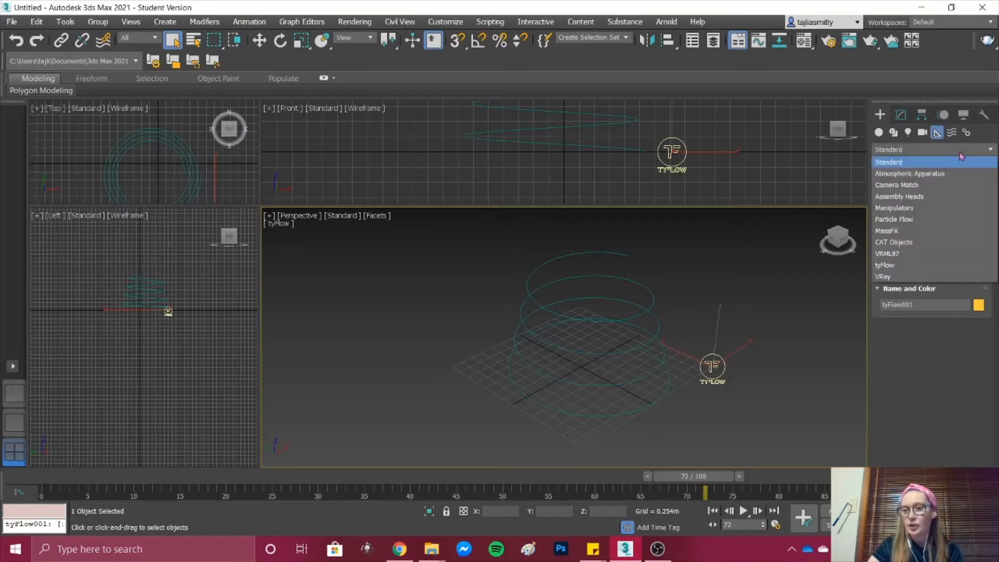
left_click(894, 265)
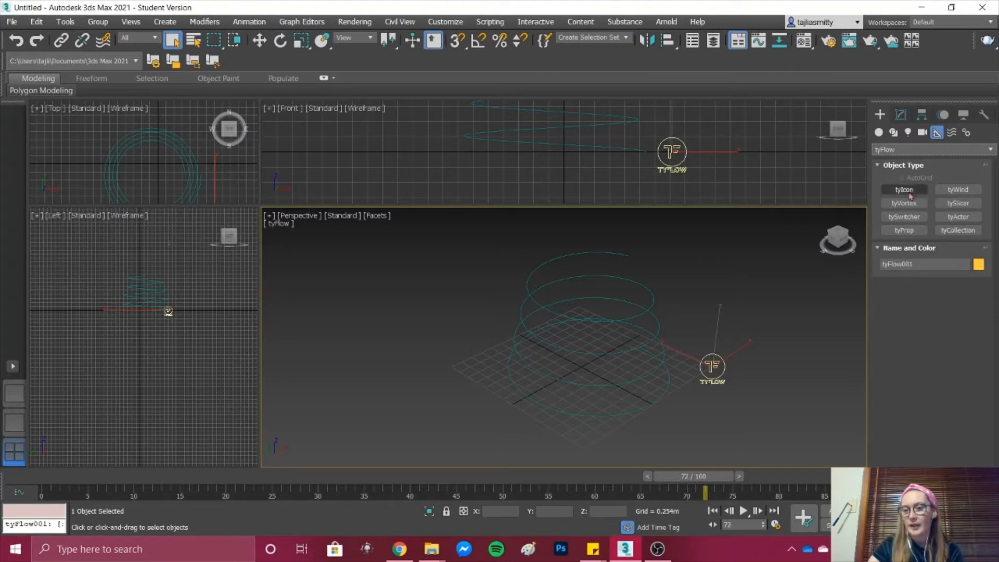
left_click(903, 189)
left_click(442, 335)
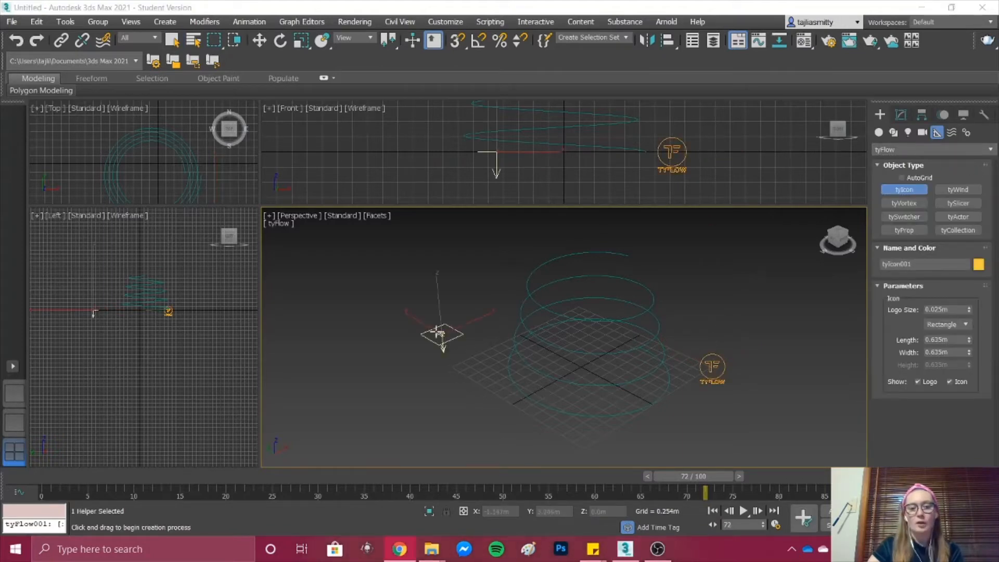
Move the tyIcon above the upper end of the helix and deselect it
key("w")
left_click_drag(443, 324, 549, 359)
left_click_drag(586, 314, 593, 196)
left_click(626, 309)
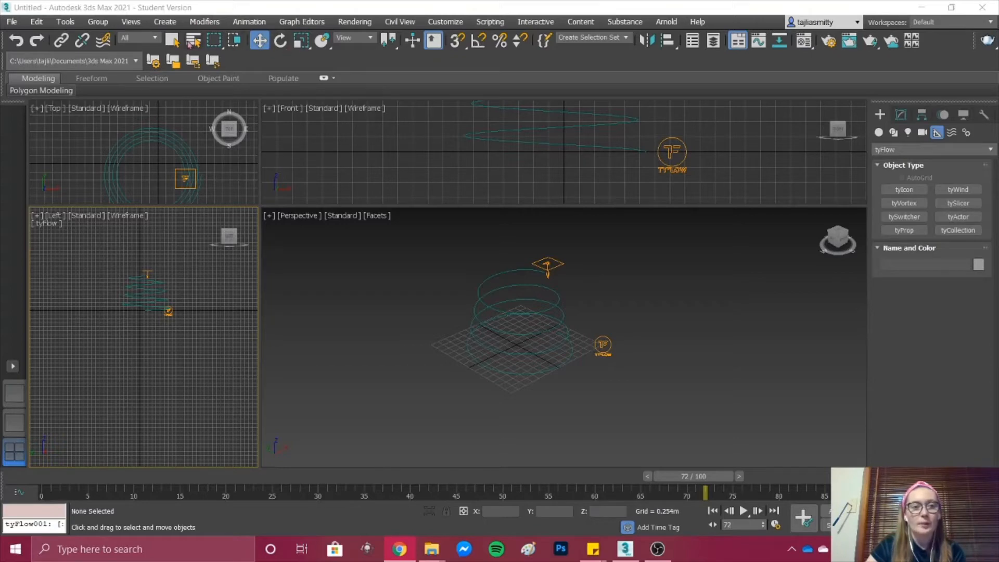
Open the tyFlow object's editor and resize its window so the perspective view stays visible
left_click(172, 40)
left_click(602, 363)
left_click(604, 350)
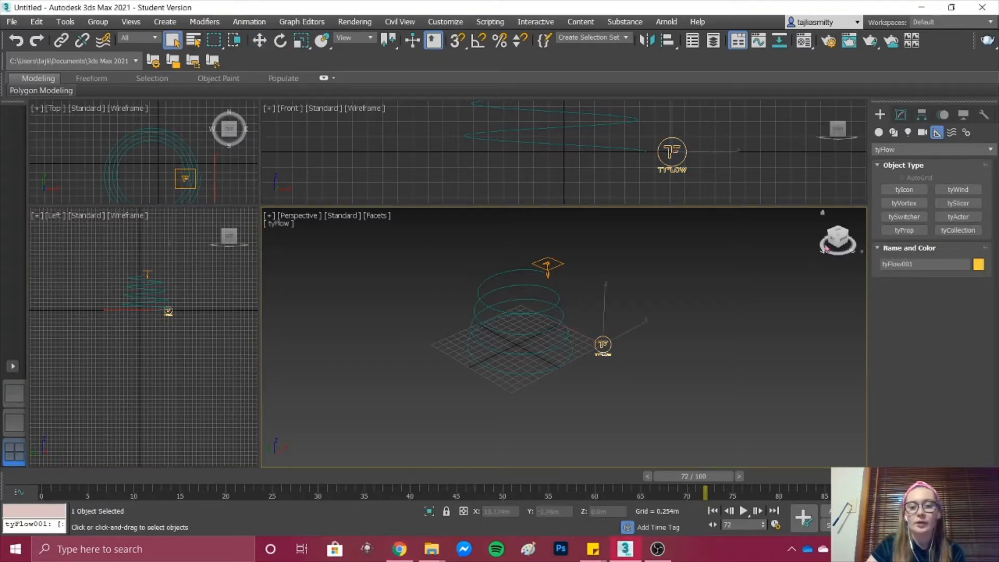
left_click(901, 116)
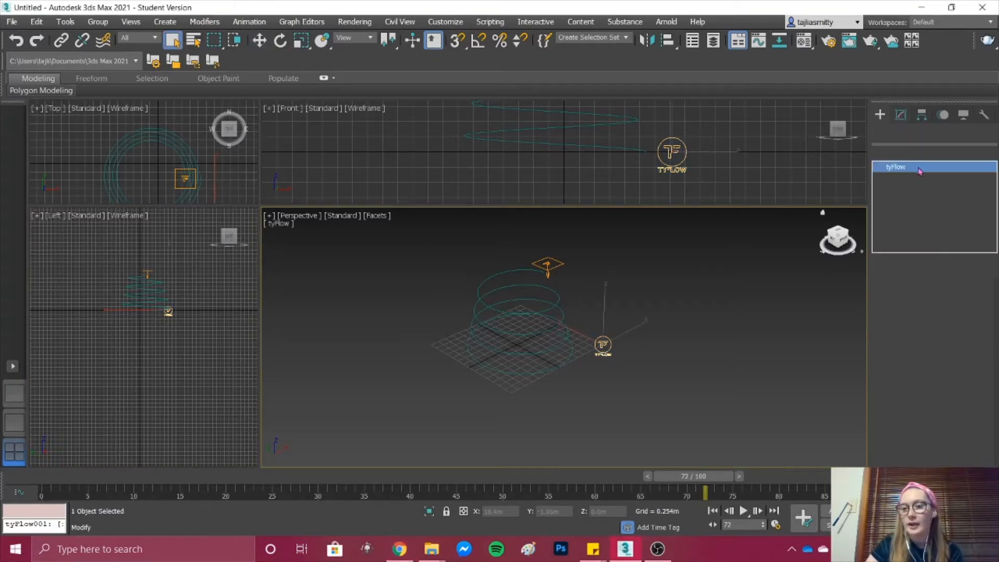
left_click(945, 323)
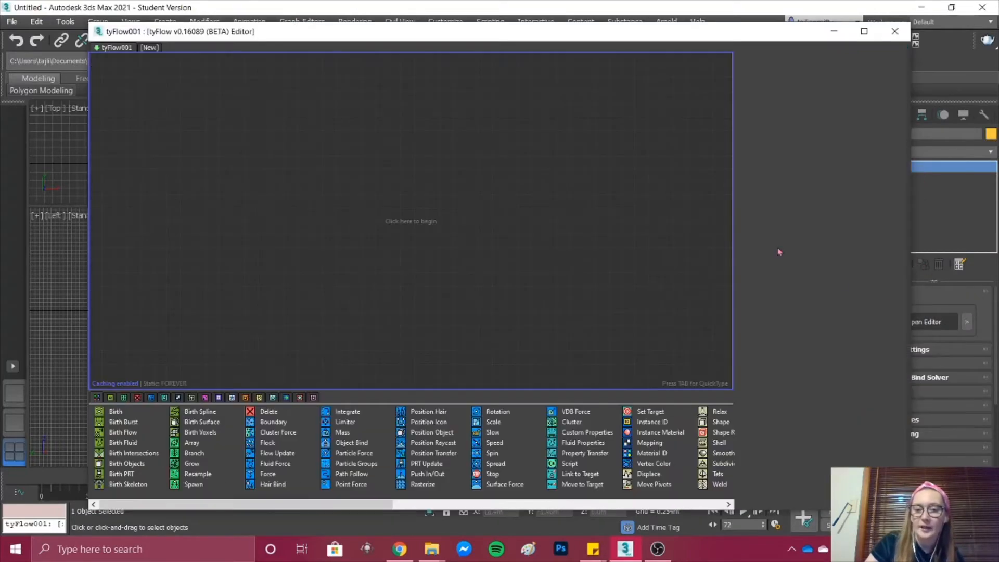
left_click(864, 31)
Create an event with a Birth operator that ends at frame 50 and emits 5 particles per frame
left_click_drag(593, 399, 631, 135)
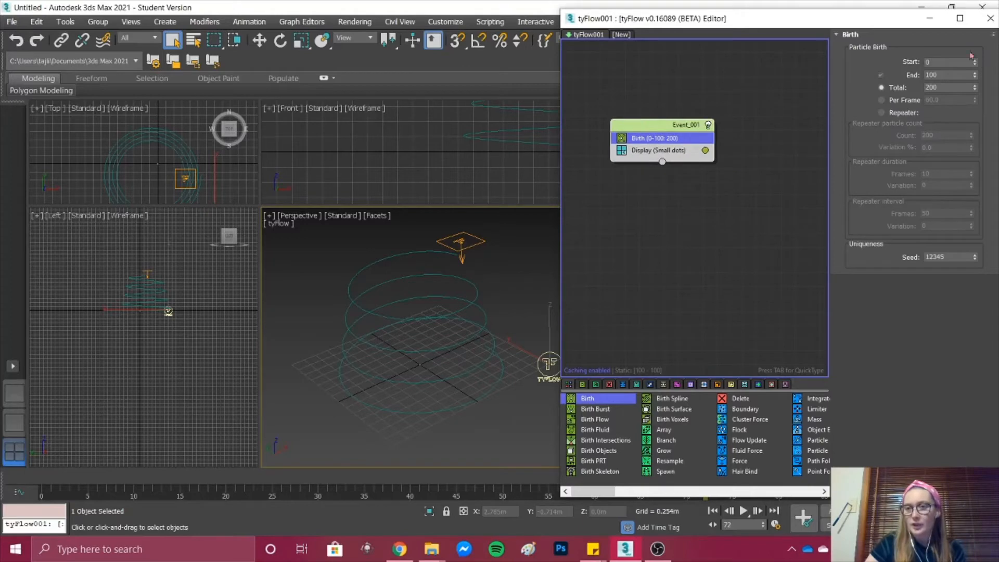
double_click(935, 74)
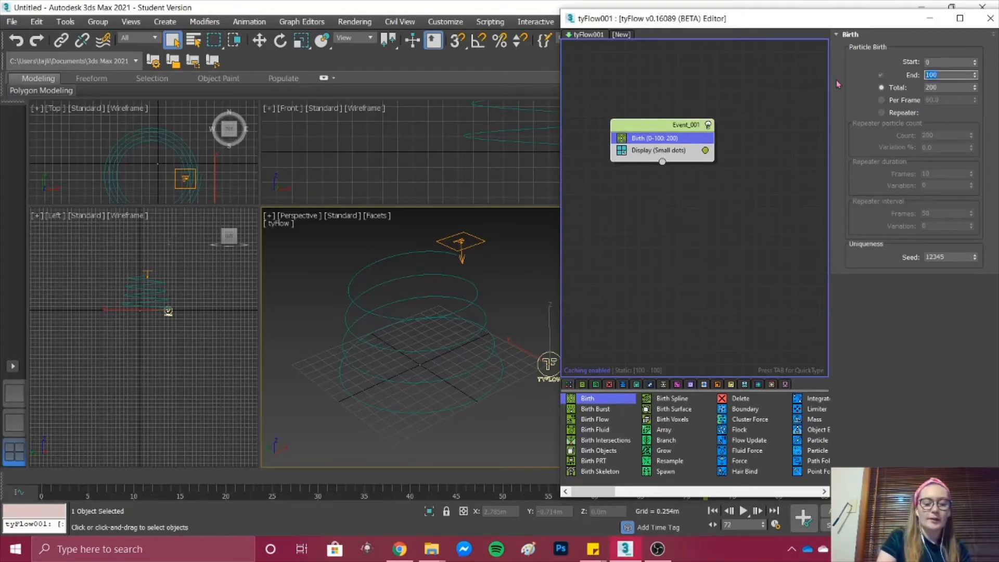
type("50")
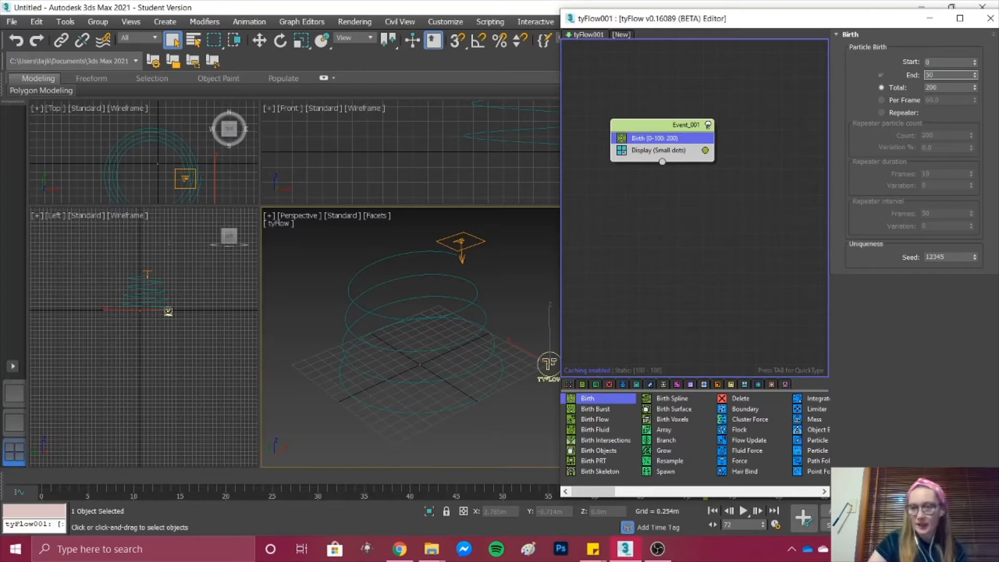
left_click(882, 100)
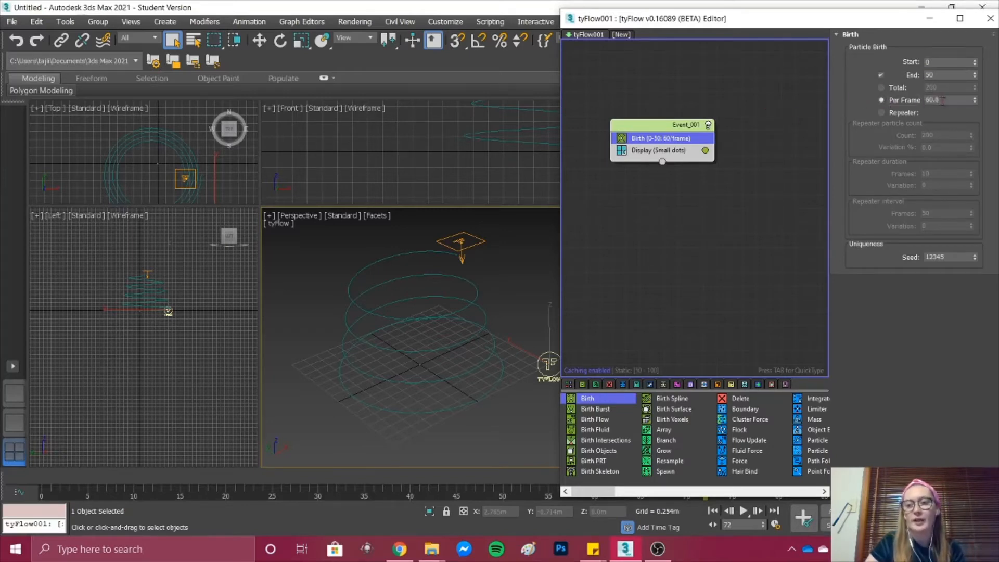
type("5")
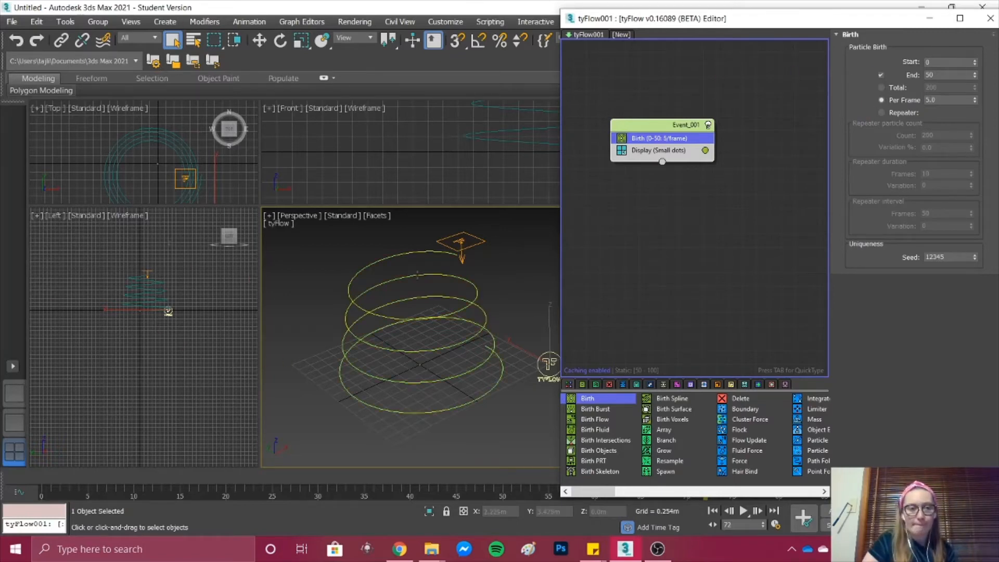
Add a Position Icon operator below Birth in Event_001 and pick the tyIcon above the helix as its icon
scroll(729, 432, "right", 2)
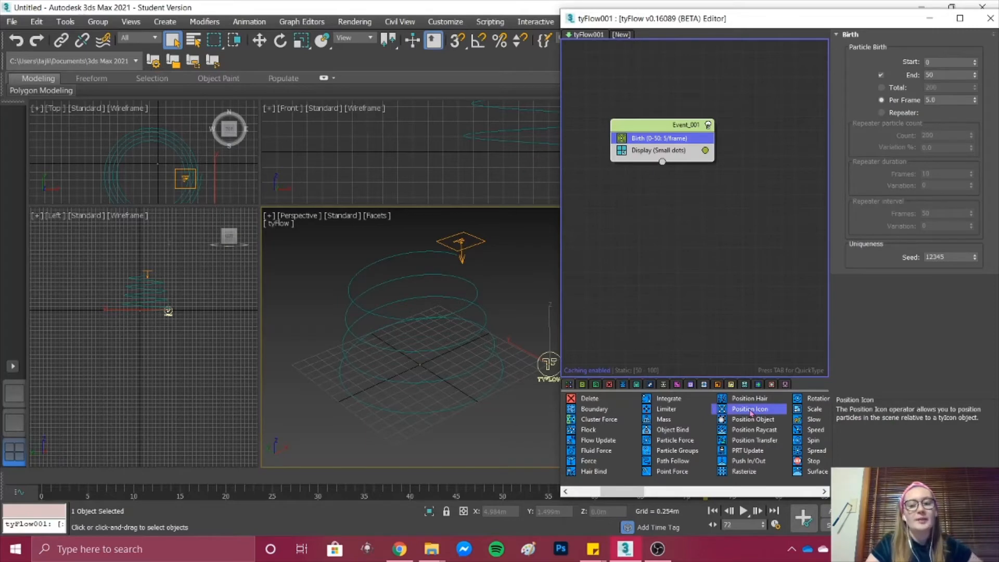
left_click_drag(751, 412, 681, 151)
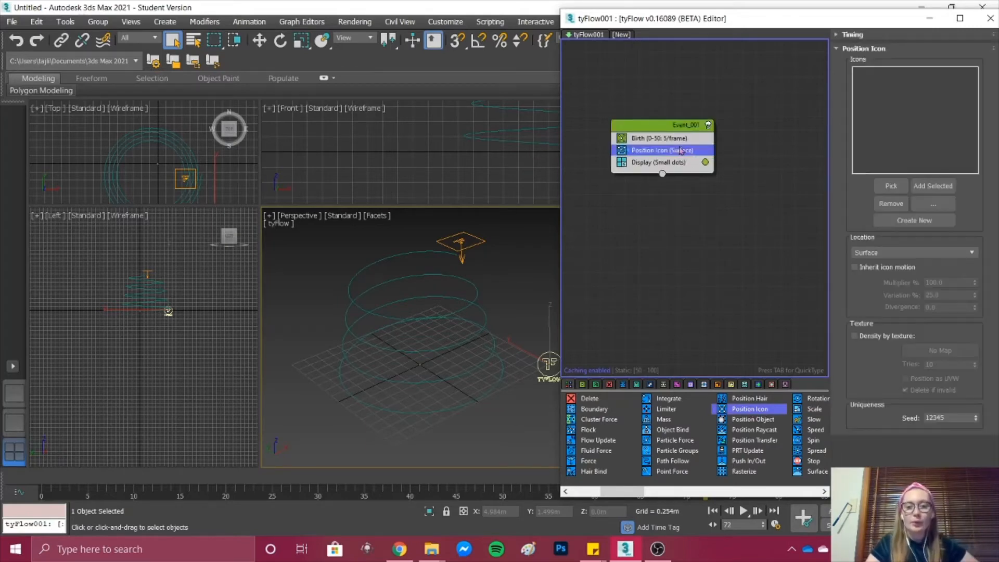
left_click(891, 186)
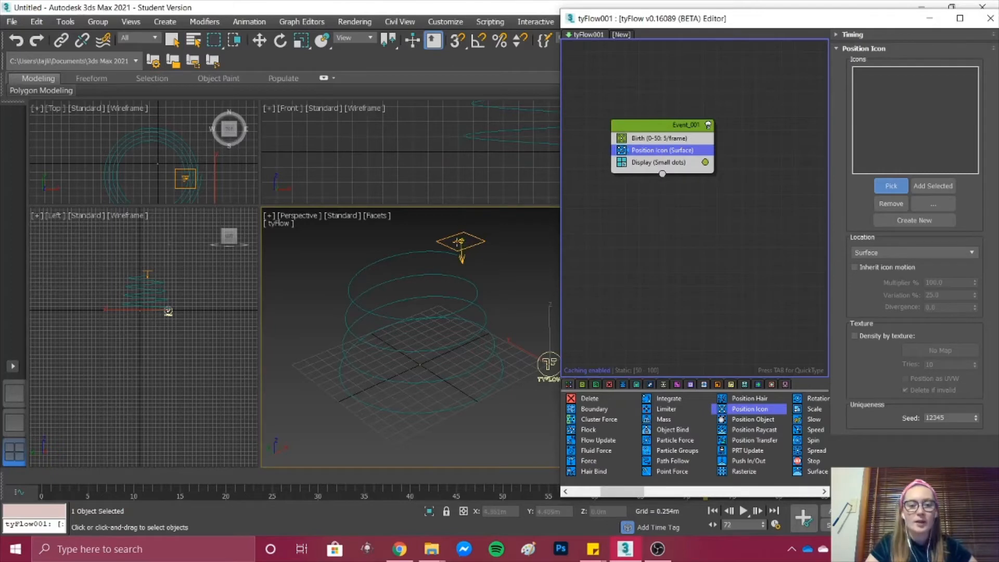
left_click(459, 240)
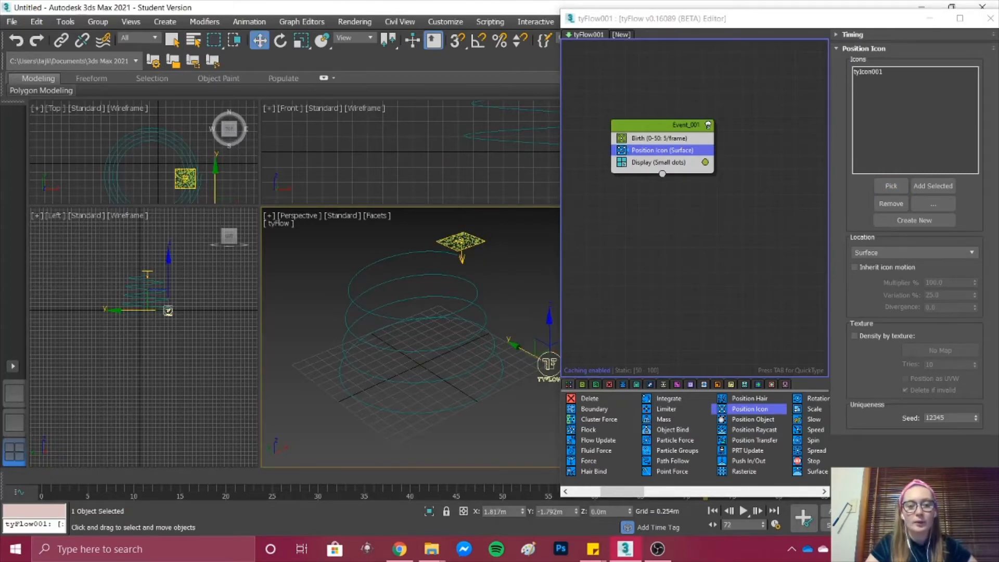
key("z")
scroll(463, 246, "down", 5)
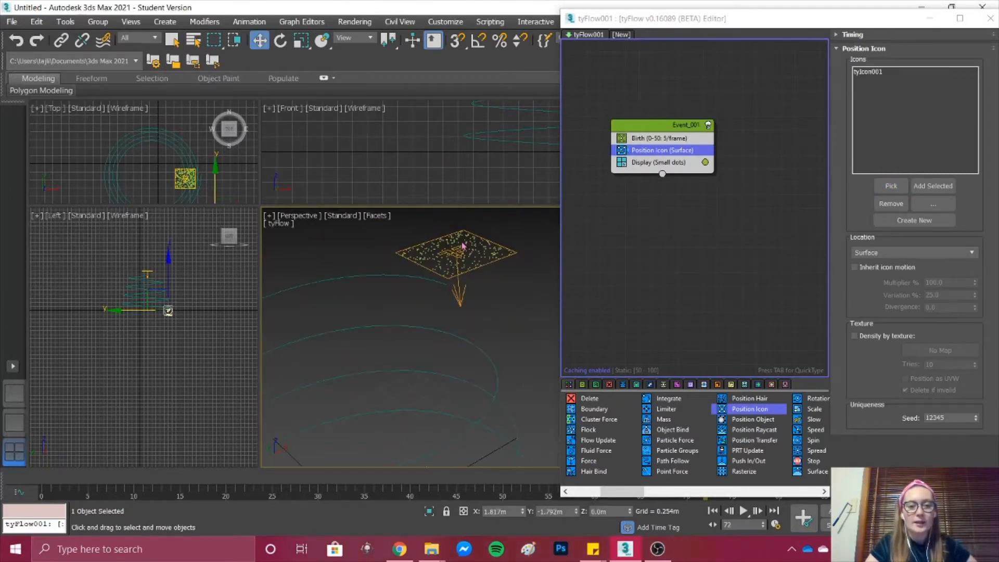
scroll(463, 246, "down", 3)
scroll(462, 246, "down", 4)
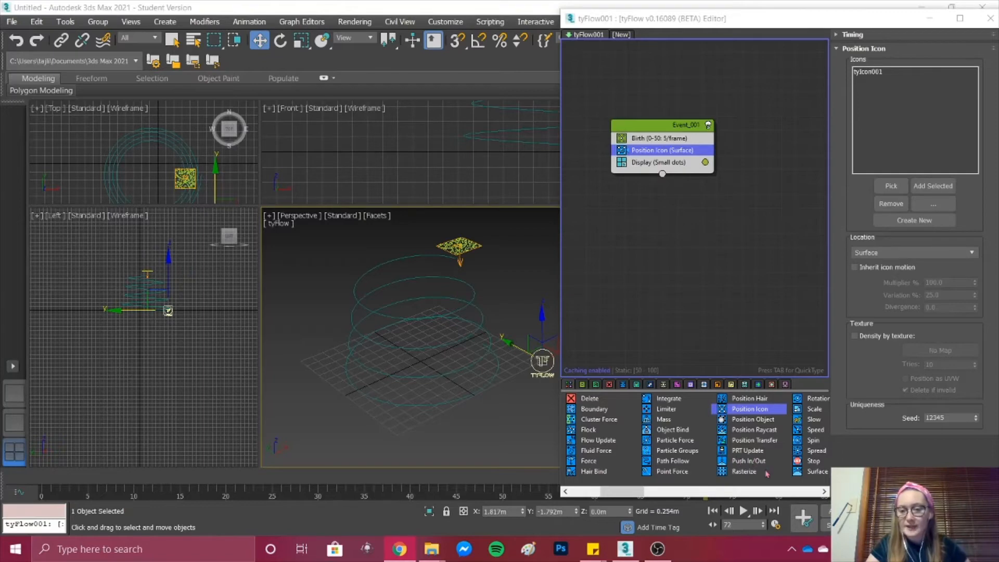
Add a Speed operator below Position Icon in Event_001 with the direction Along Icon Arrow
left_click(822, 432)
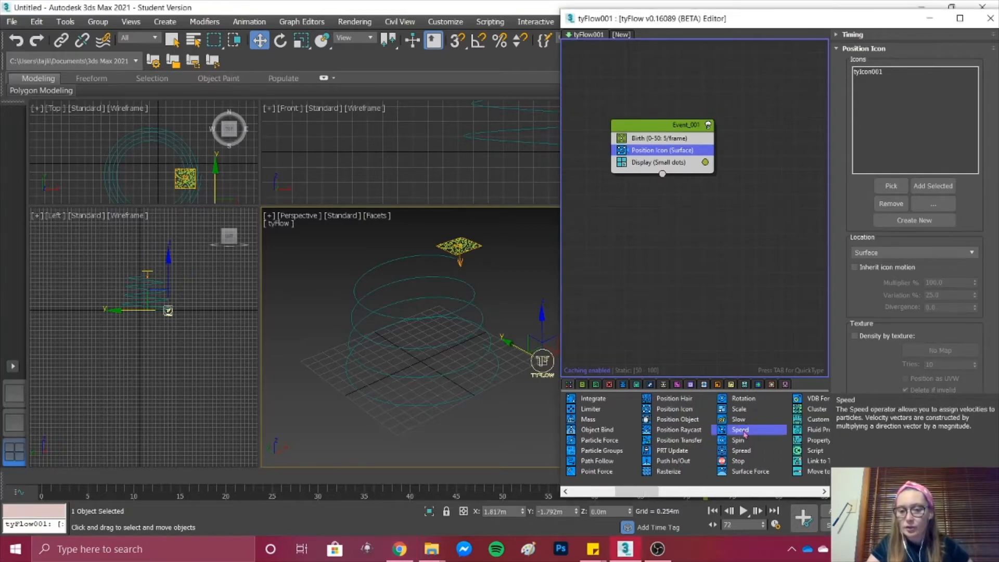
left_click_drag(746, 432, 626, 177)
left_click_drag(748, 169, 661, 157)
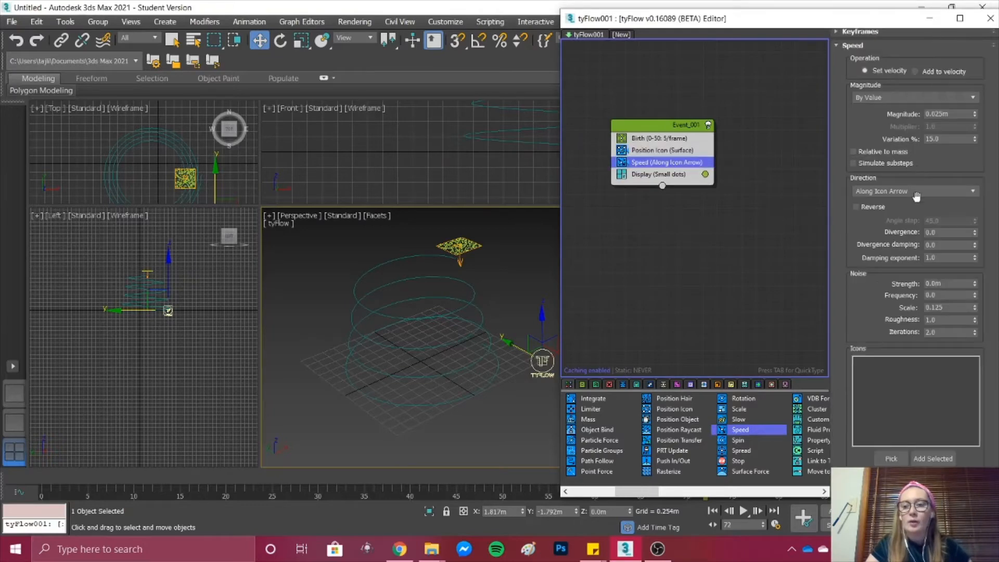
left_click(887, 191)
left_click(886, 206)
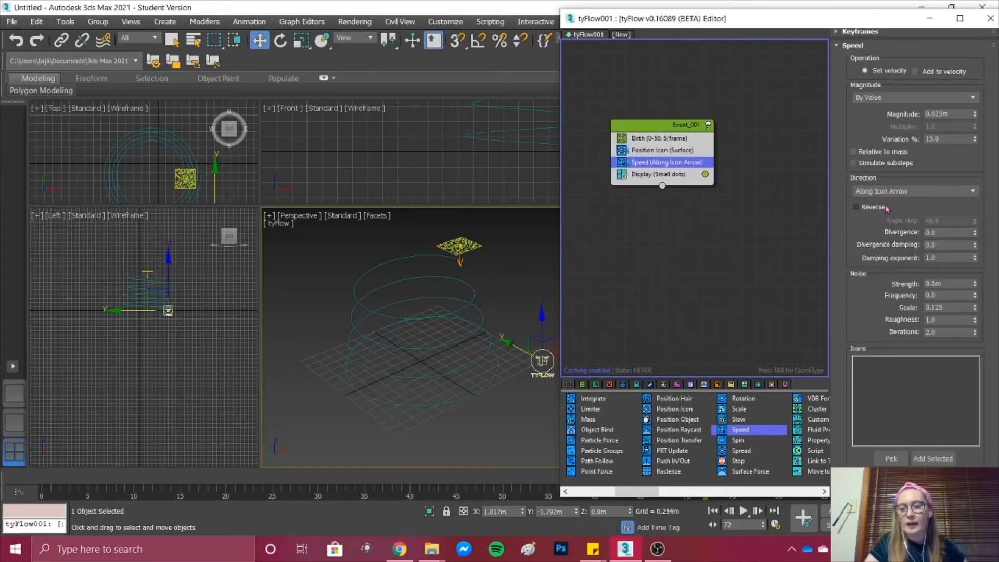
Assign the tyIcon above the helix as the Speed operator's icon
scroll(890, 234, "down", 1)
left_click(891, 443)
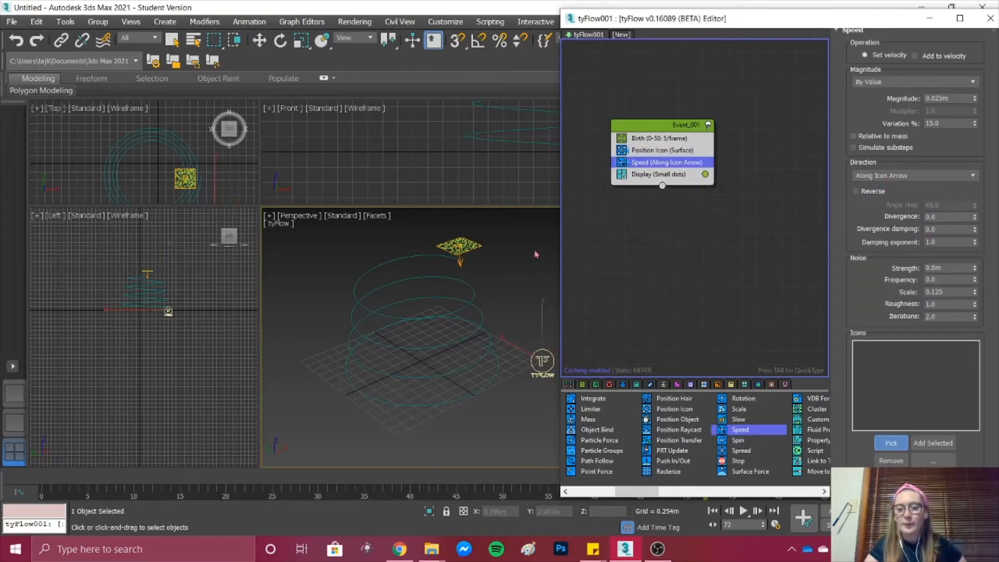
left_click(473, 250)
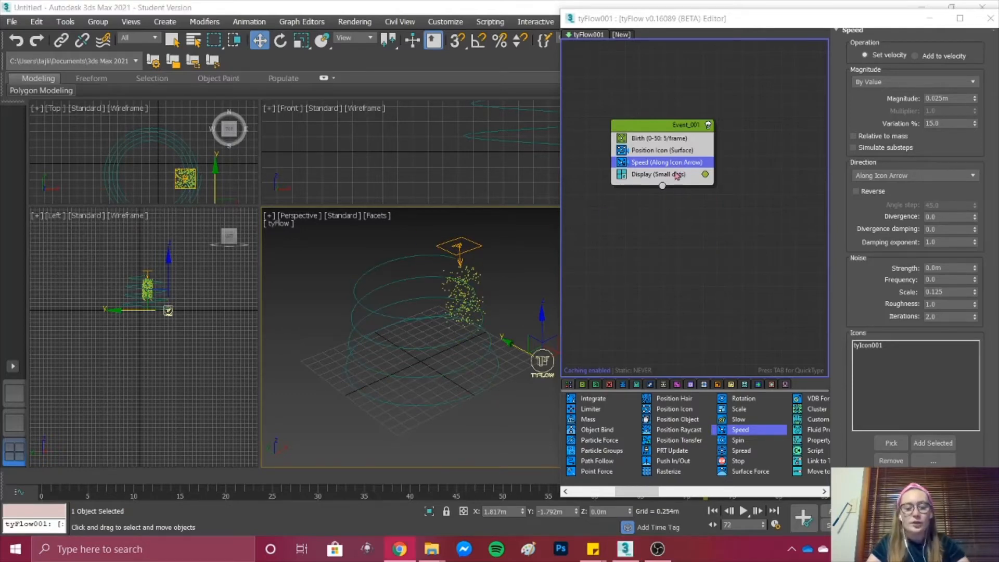
Add a Shape operator below Speed in Event_001
key("Tab")
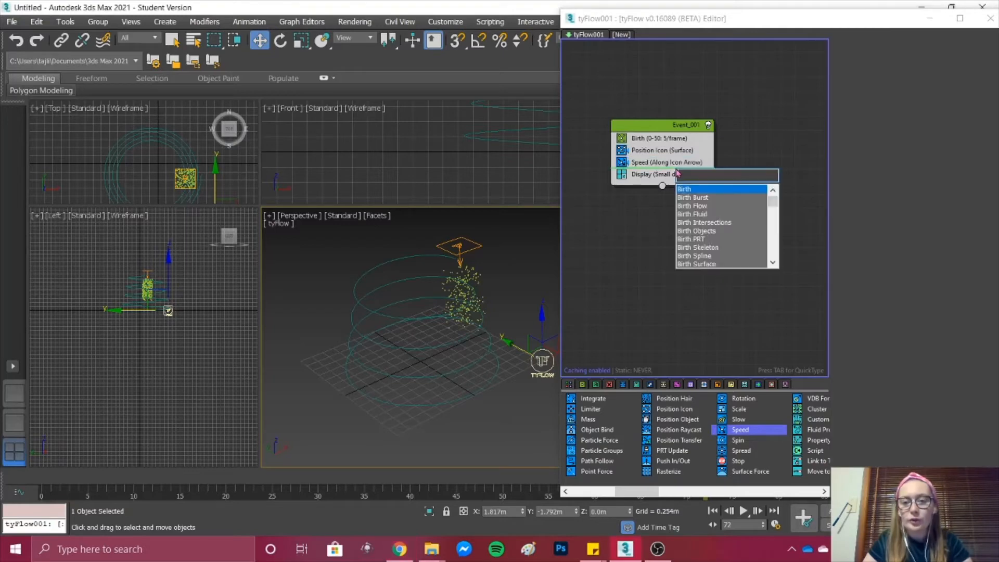
type("SHAP")
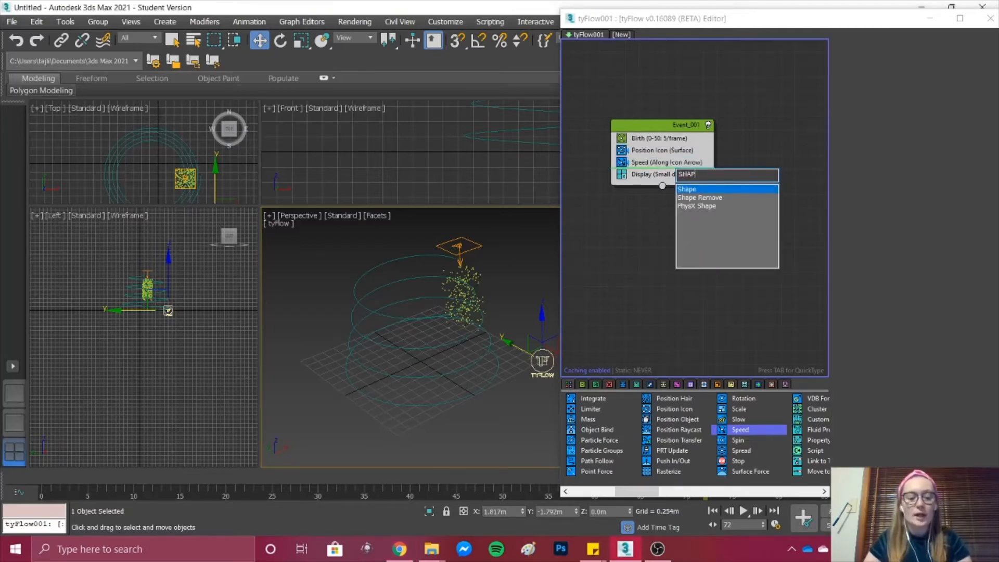
key("Return")
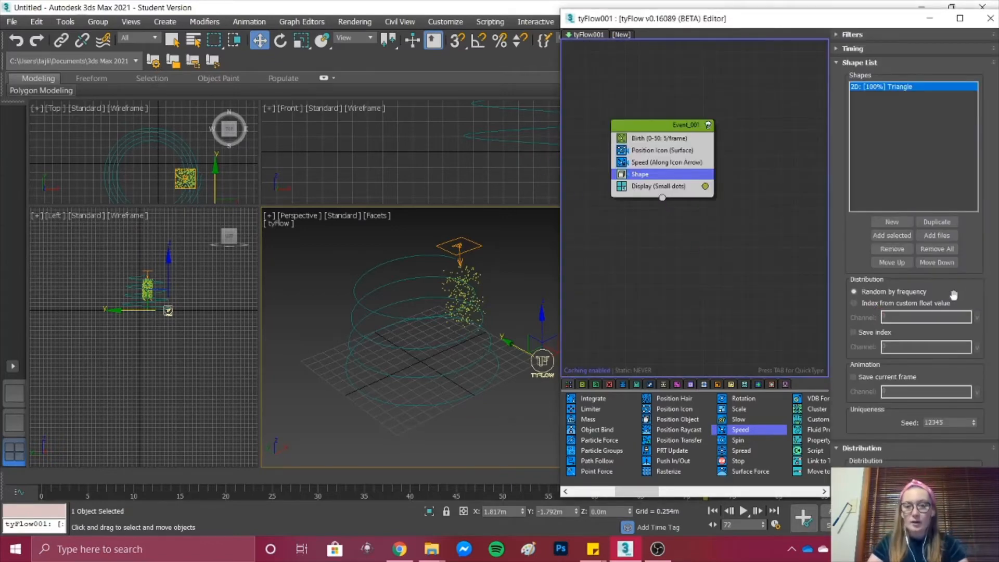
Set the Shape operator's mesh type to the 3D shape Broken Glass (Flat)
scroll(971, 275, "down", 2)
scroll(972, 276, "down", 5)
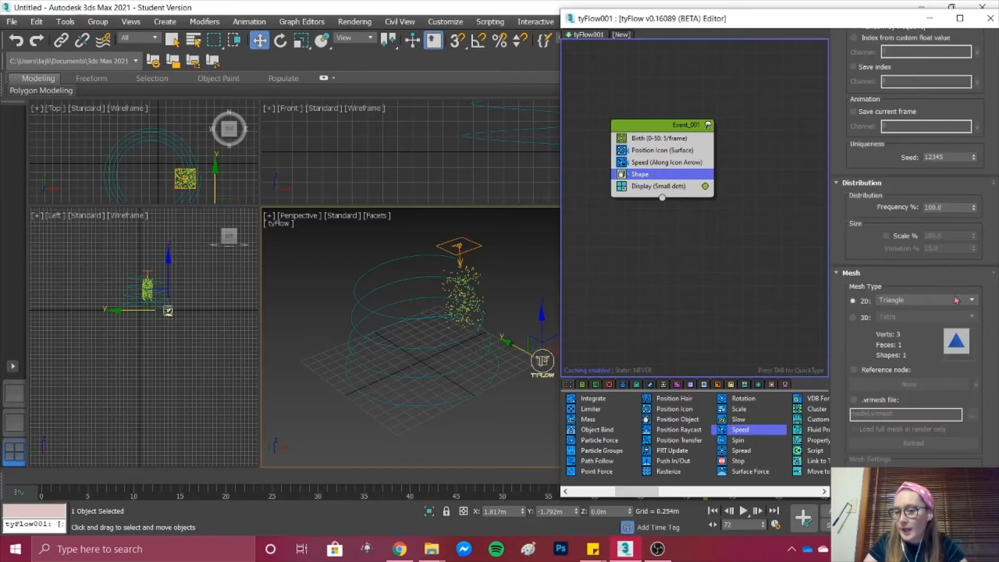
left_click(853, 319)
left_click(932, 317)
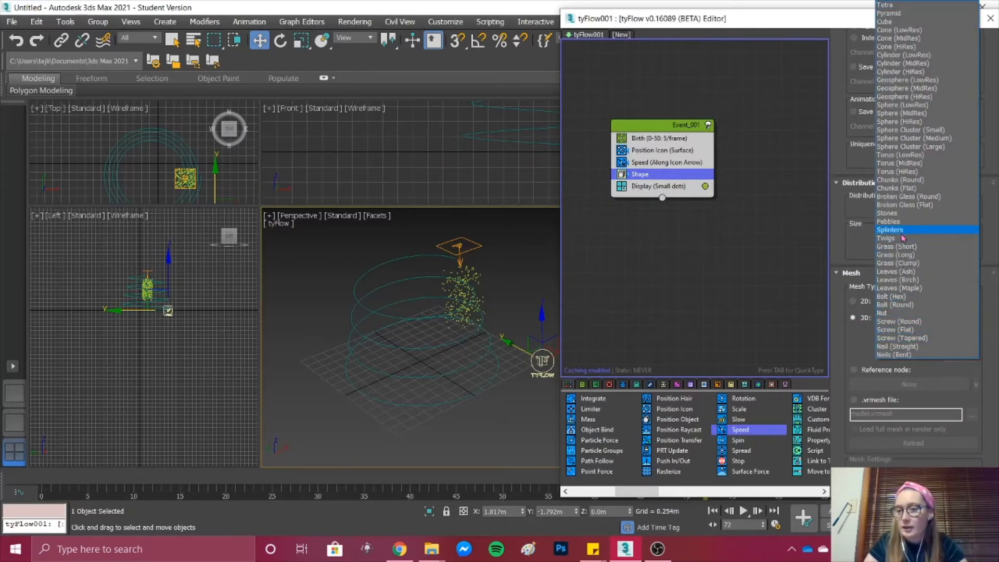
left_click(904, 206)
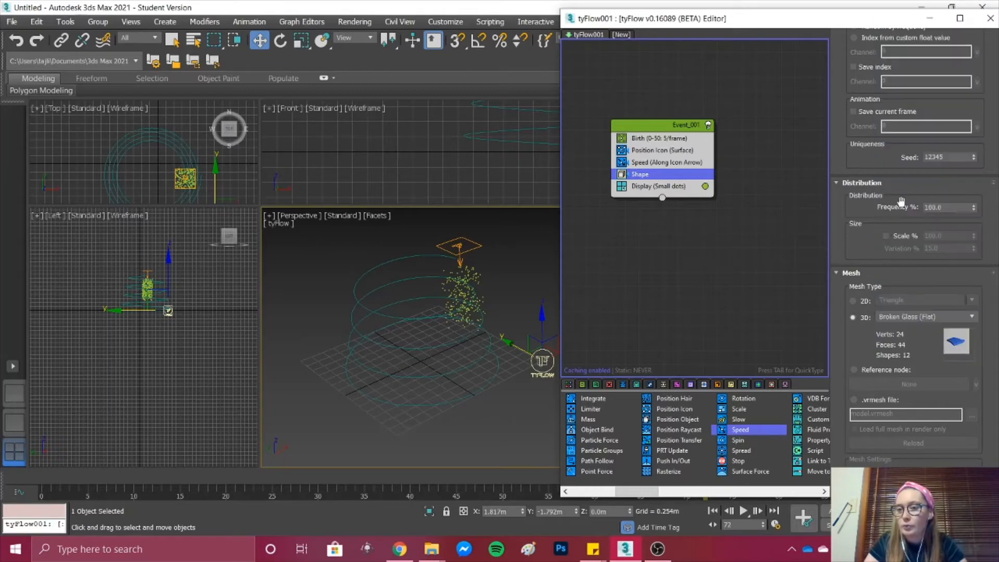
scroll(901, 201, "up", 5)
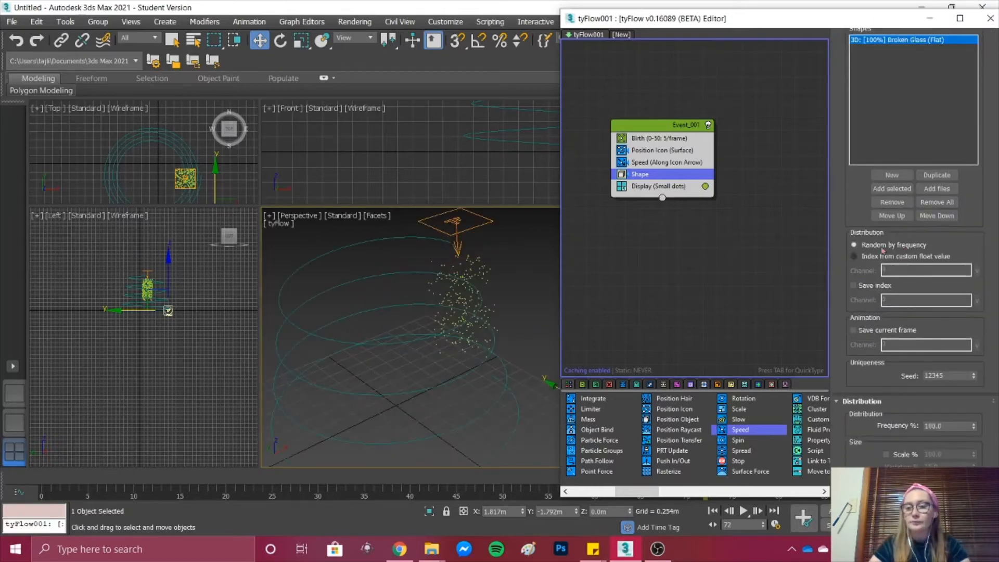
Set Event_001's Display operator type to Geometry and inspect the particles up close in the Perspective viewport
left_click(680, 189)
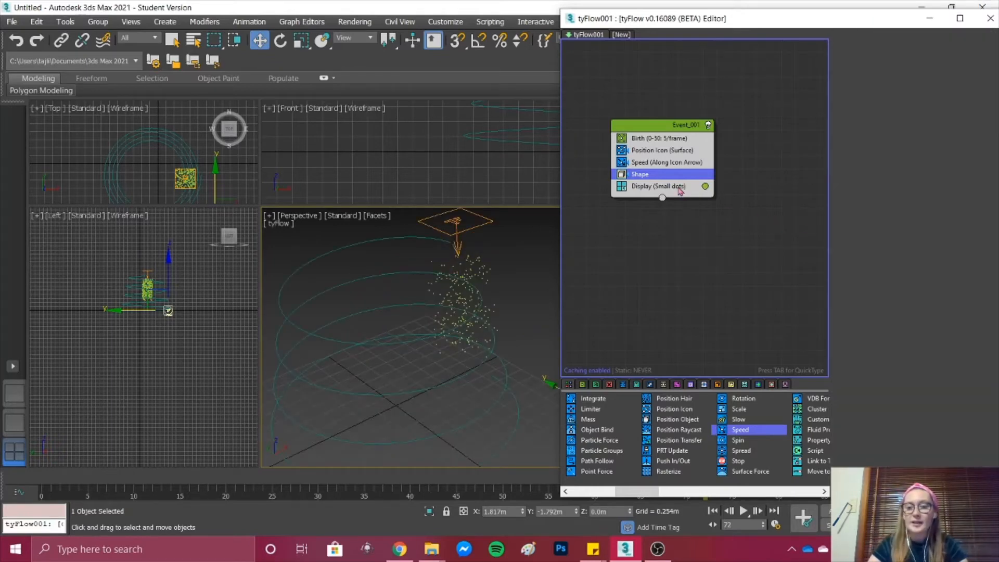
left_click(909, 60)
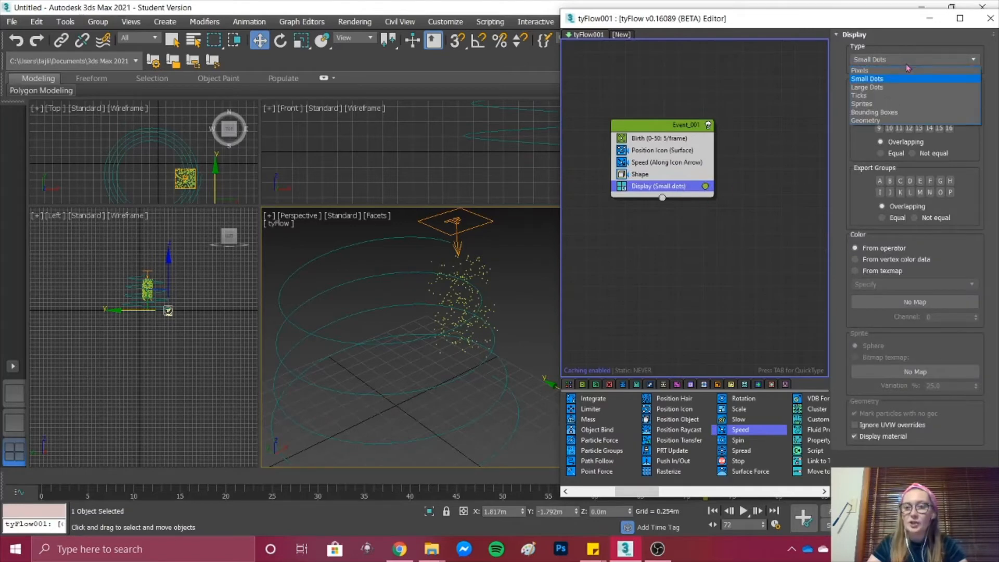
left_click(869, 114)
scroll(478, 291, "up", 6)
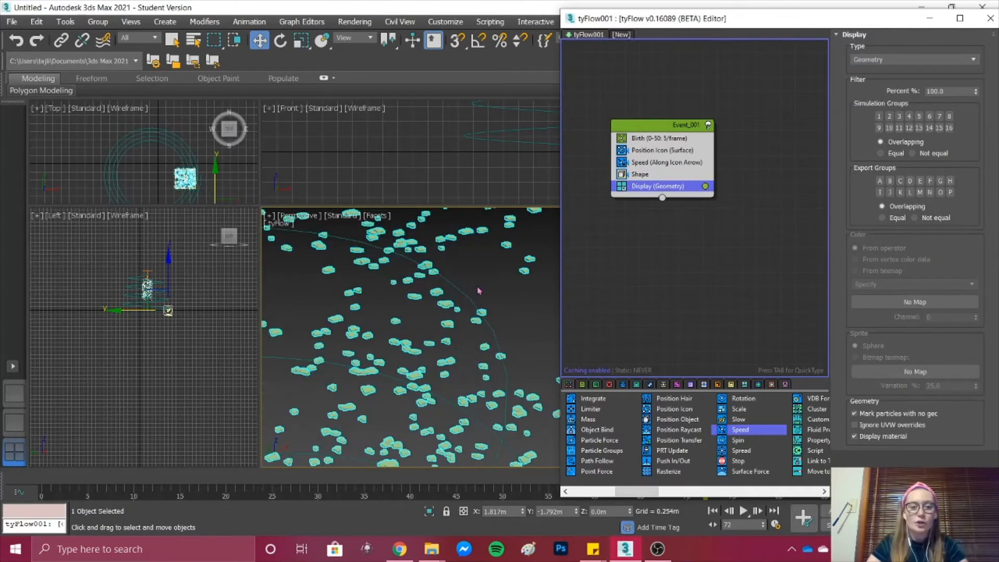
scroll(476, 290, "down", 4)
scroll(448, 267, "up", 4)
scroll(448, 267, "down", 5)
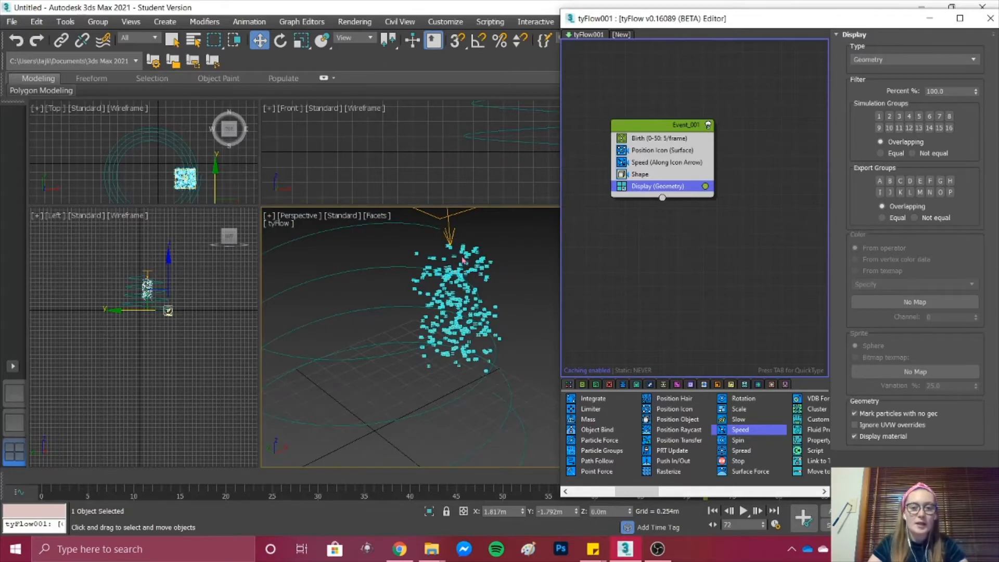
scroll(464, 254, "up", 6)
scroll(476, 234, "down", 7)
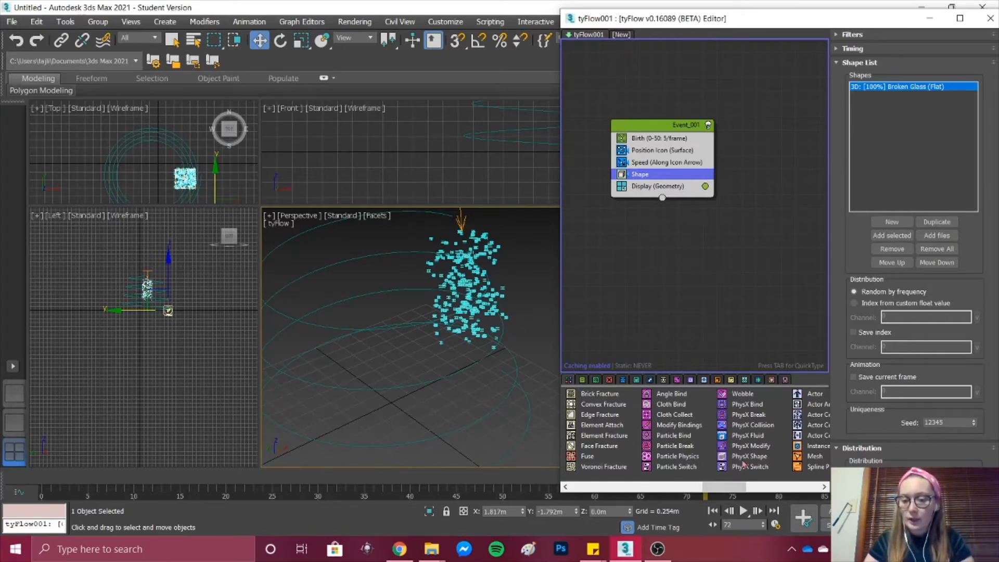
Add a PhysX Shape operator below Shape in Event_001 and play the simulation
left_click_drag(760, 463, 676, 188)
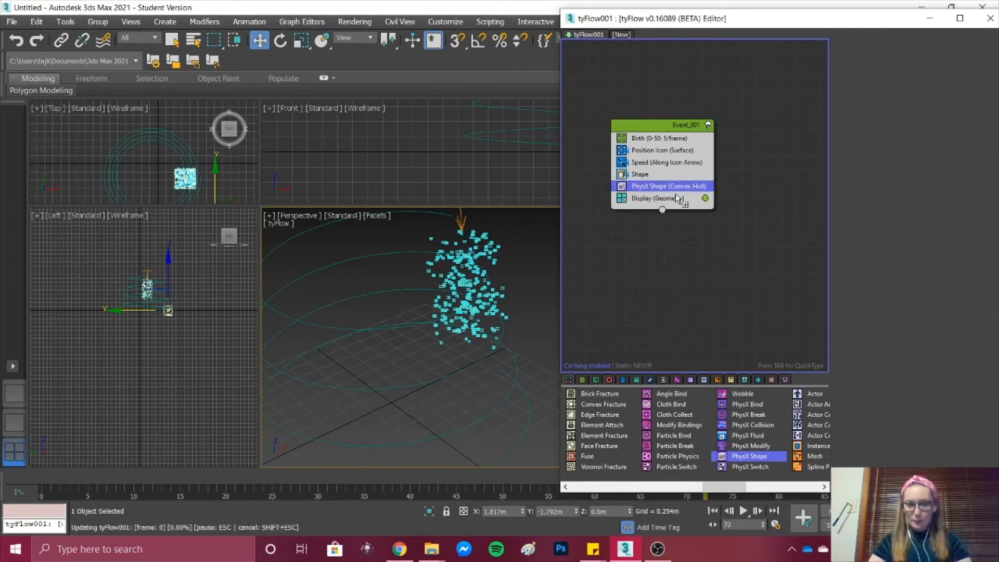
left_click(744, 511)
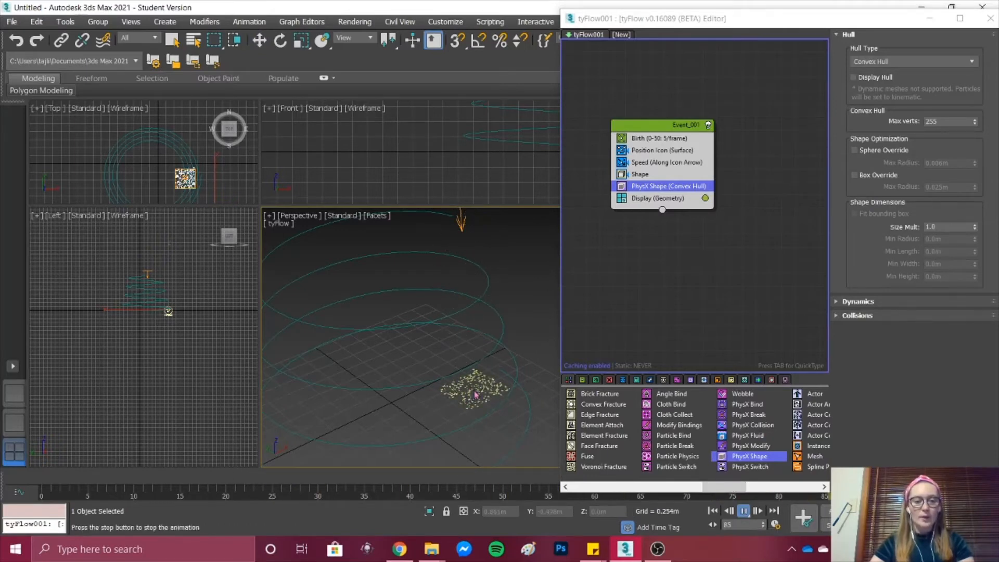
scroll(475, 394, "down", 3)
middle_click_drag(747, 214, 743, 213)
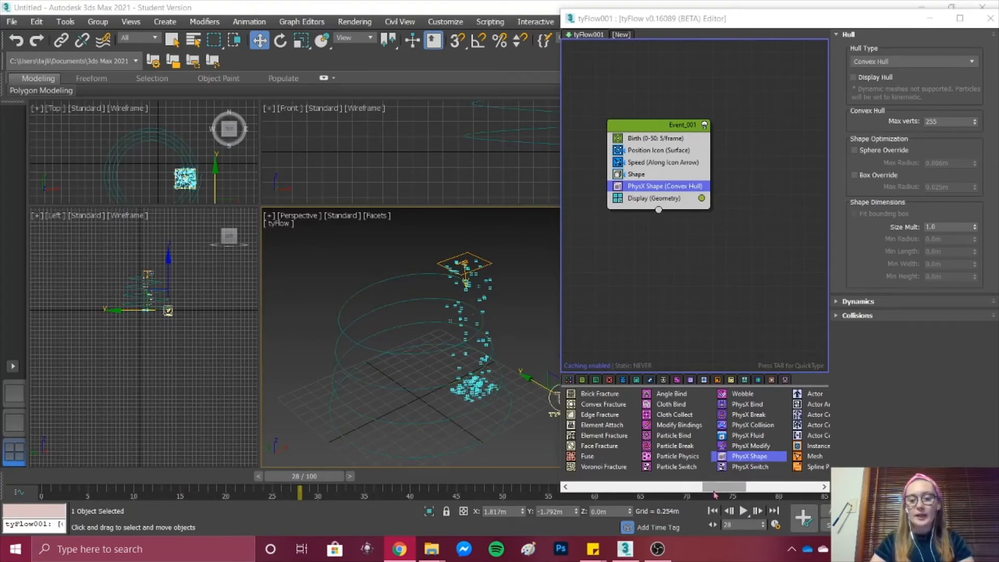
Create a separate event below Event_001 with a Path Follow operator and pick the helix as its path shape
left_click_drag(728, 490, 747, 488)
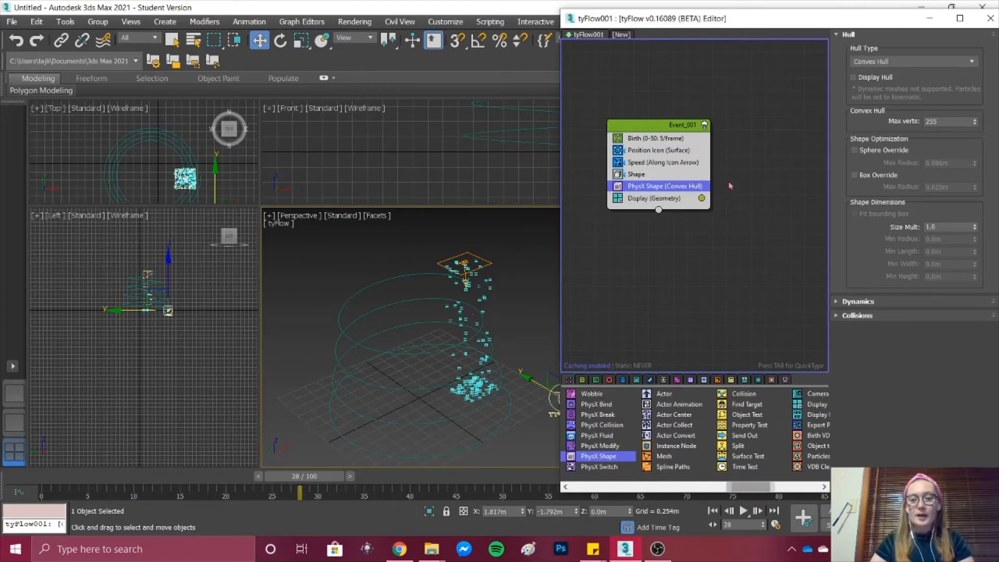
left_click(718, 258)
key("Tab")
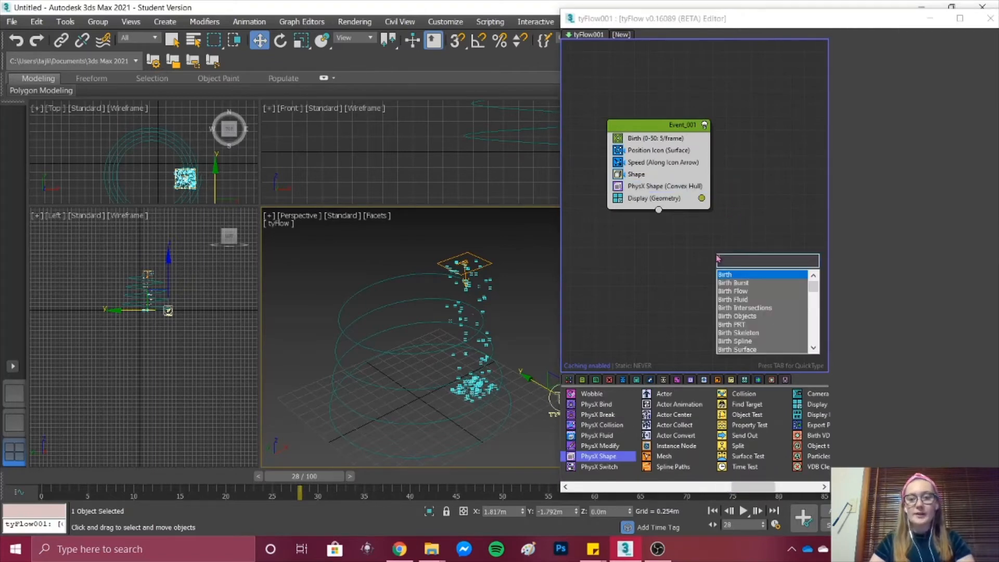
type("path")
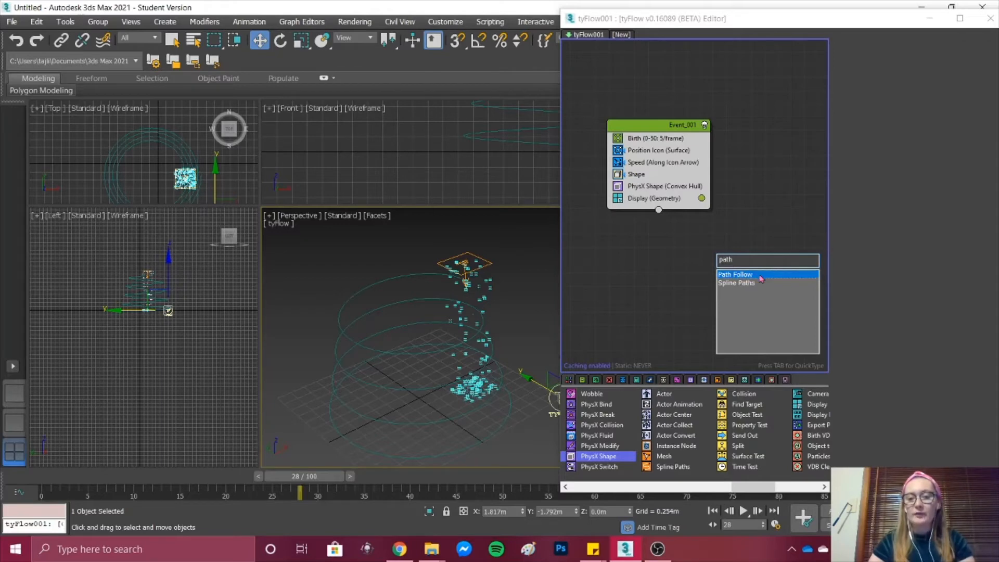
left_click(718, 275)
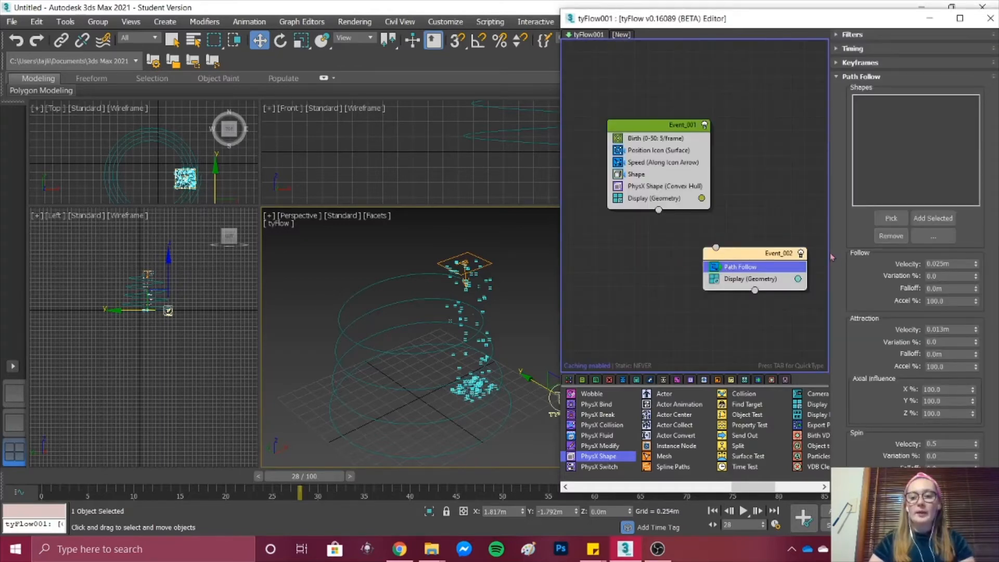
left_click(891, 219)
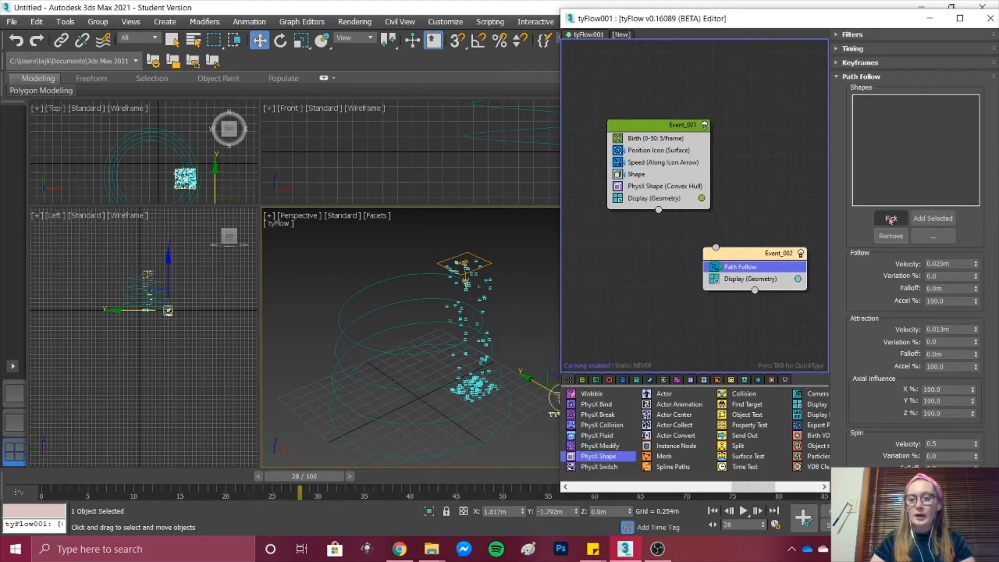
left_click(380, 353)
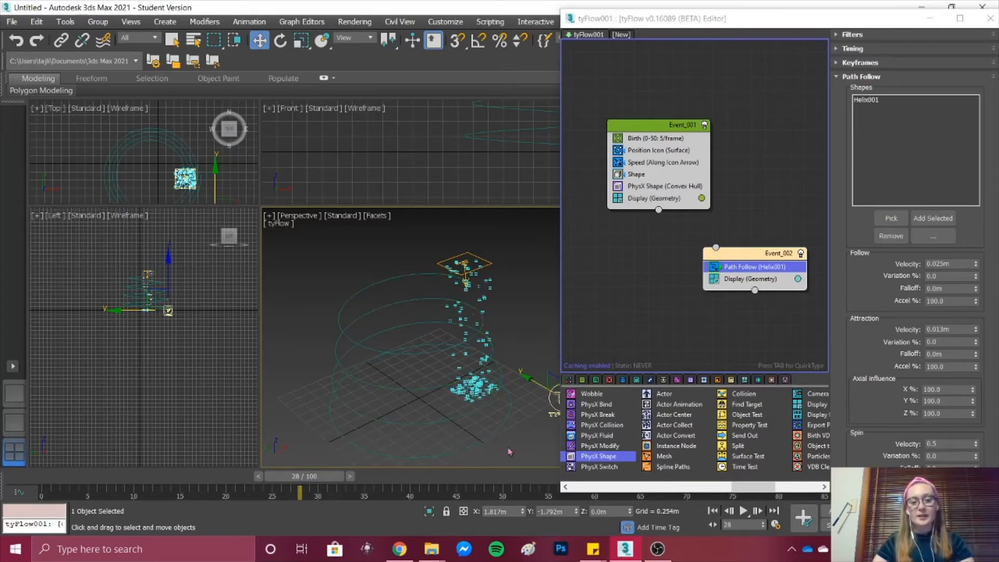
Add a Send Out operator below PhysX Shape in Event_001 and connect its output to Event_002
left_click(663, 185)
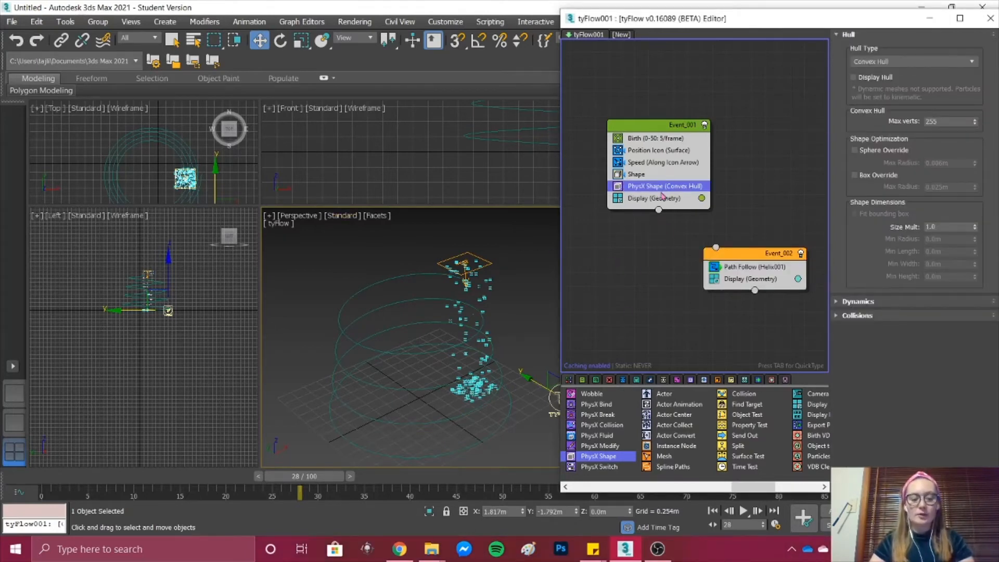
key("Tab")
type("sen")
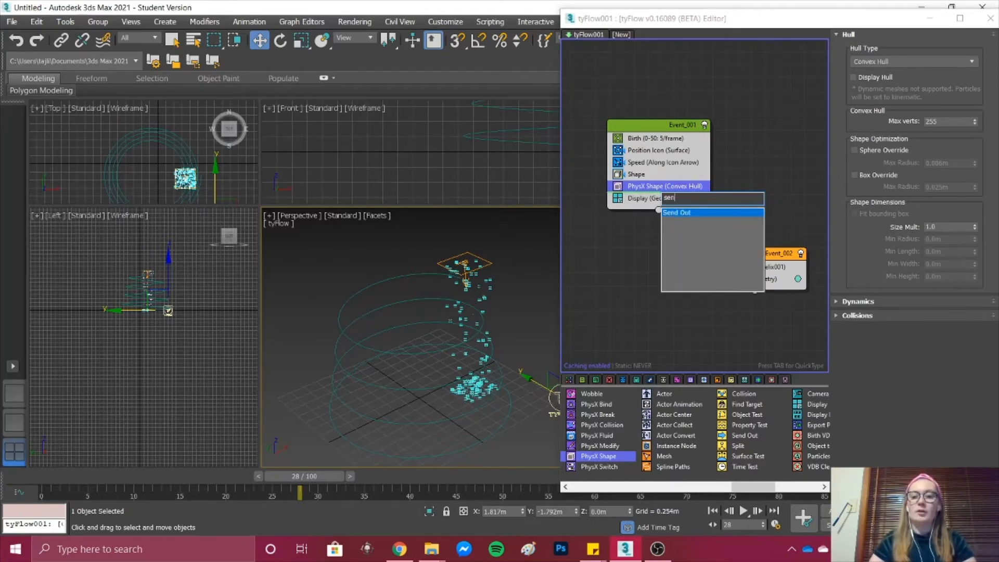
key("Return")
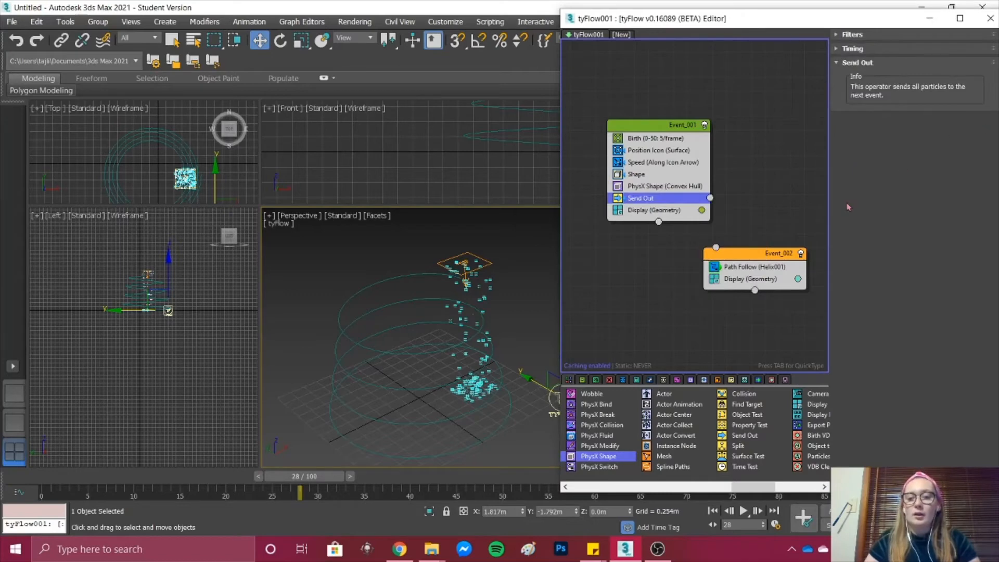
left_click_drag(721, 207, 717, 247)
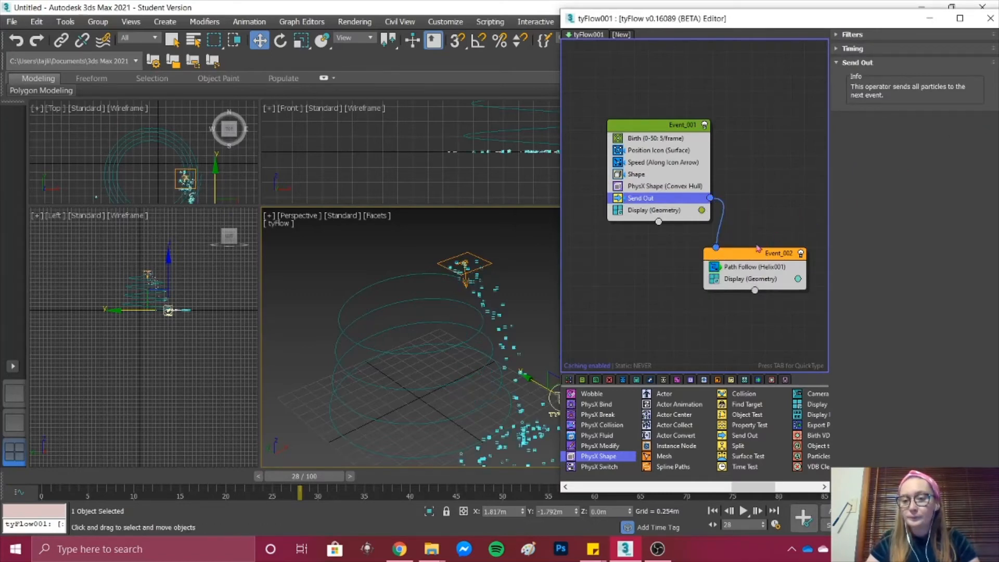
Scrub the animation to frame 37 to check how the particles move along the helix
scroll(506, 309, "down", 3)
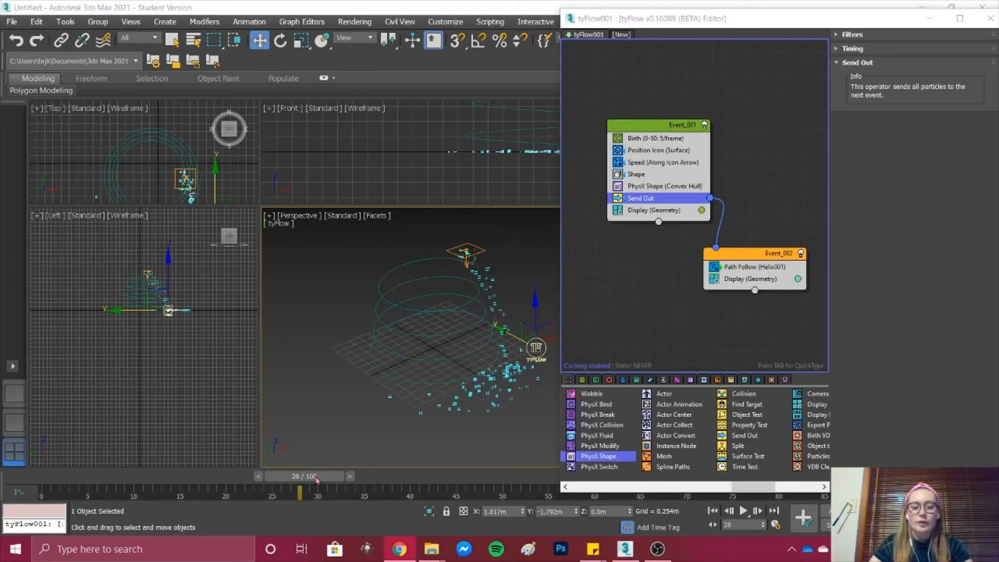
left_click_drag(316, 479, 384, 476)
key("w")
left_click(393, 329)
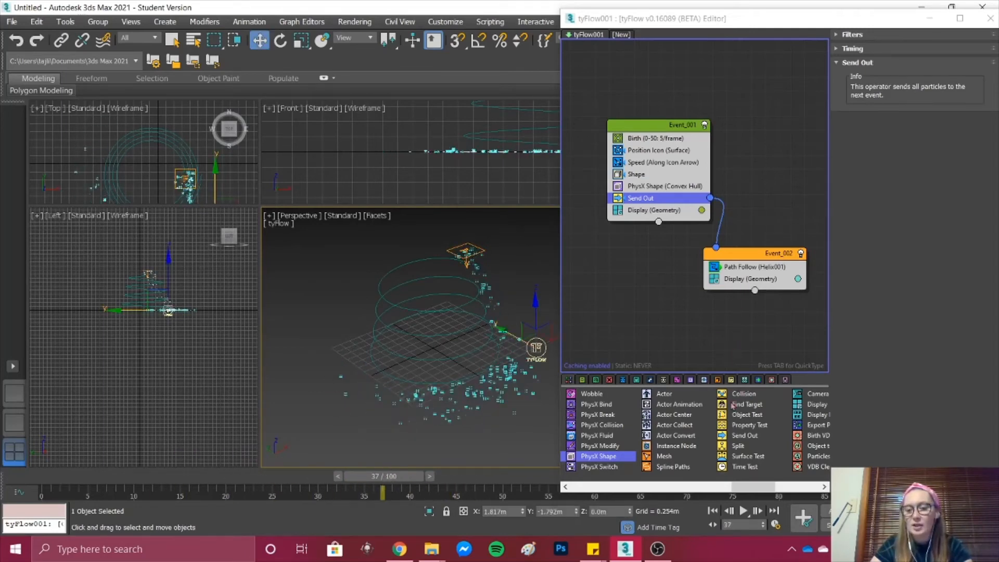
Add a Slow operator above Path Follow in Event_002 with X, Y and Z velocity at 100%, and preview it at frame 25
left_click(729, 267)
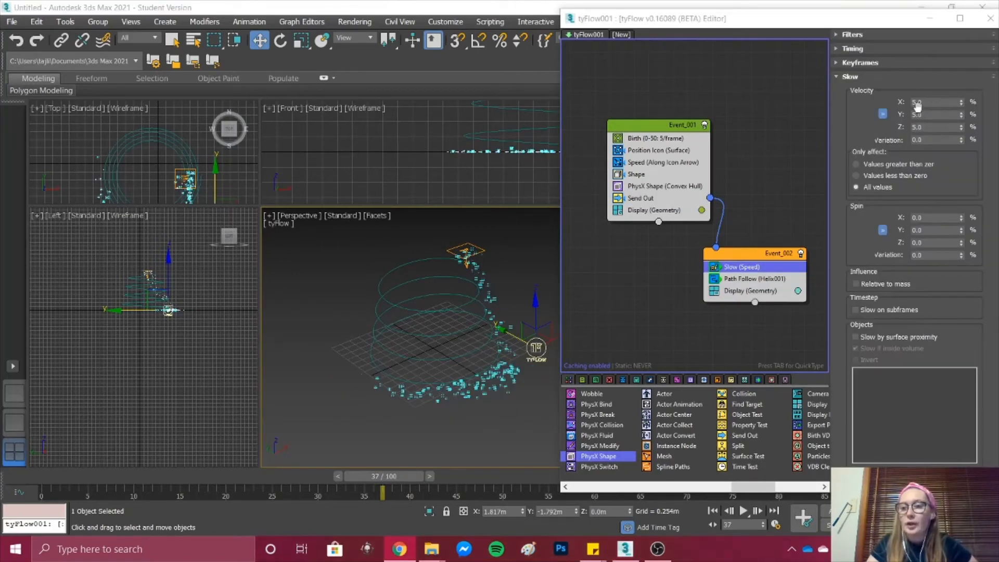
left_click(932, 103)
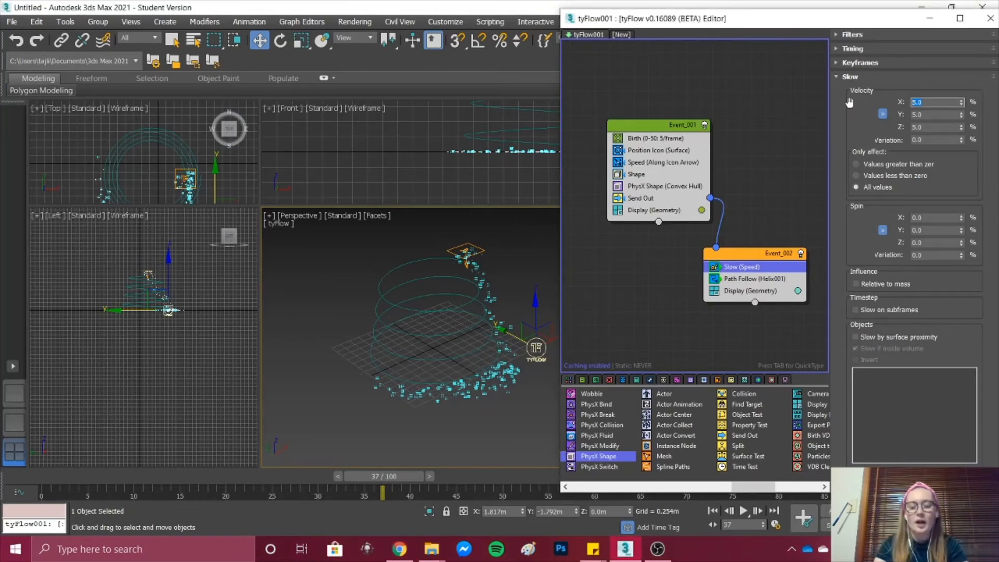
key("Return")
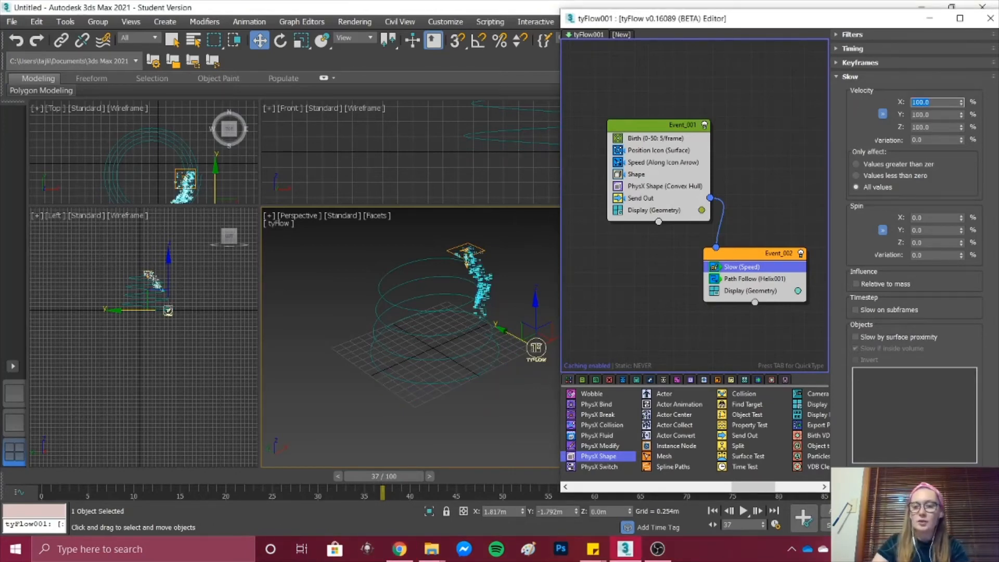
left_click_drag(385, 477, 267, 382)
key("w")
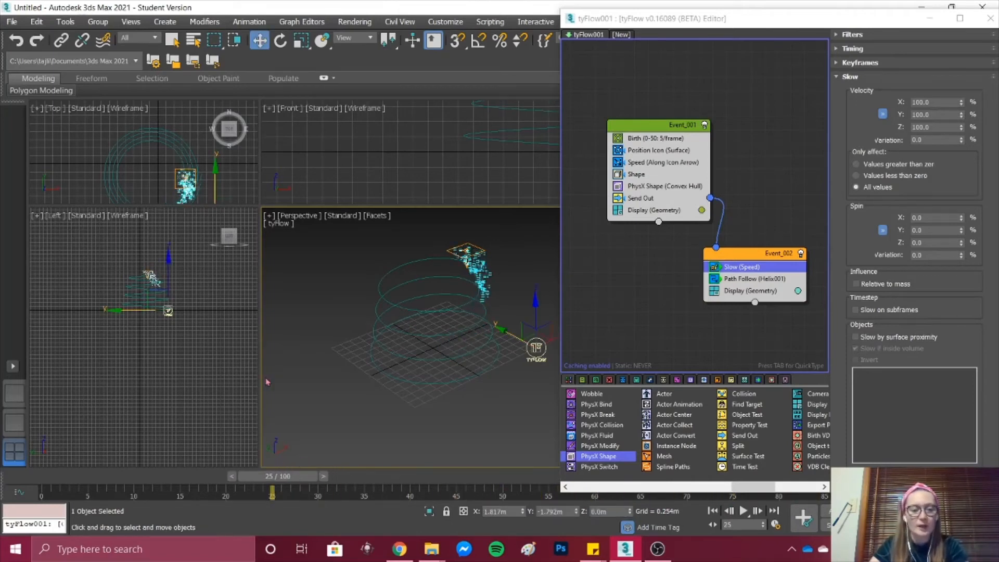
Set the Path Follow operator's spin velocity to 0 and scrub the animation back to frame 2
left_click(768, 283)
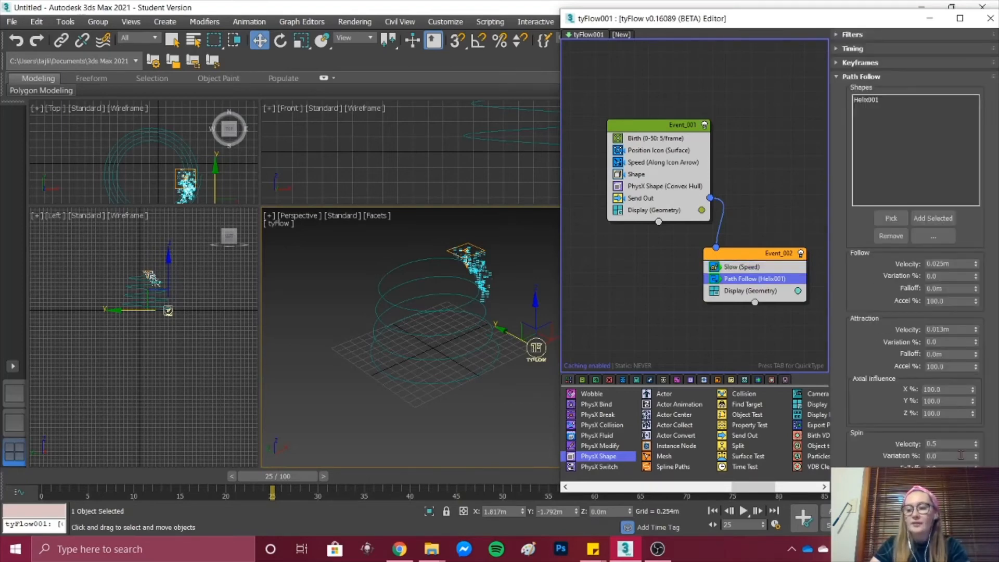
left_click(958, 443)
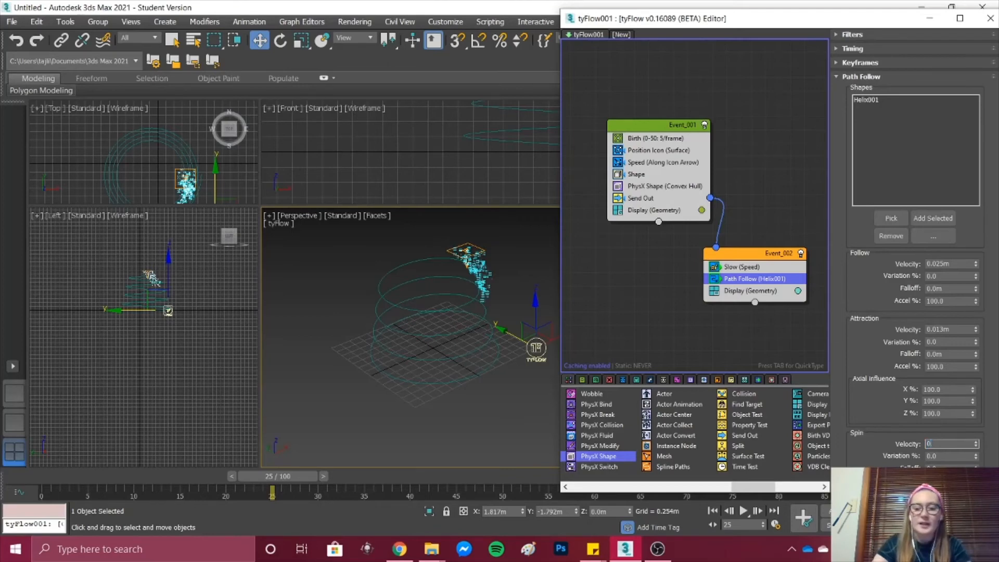
key("Return")
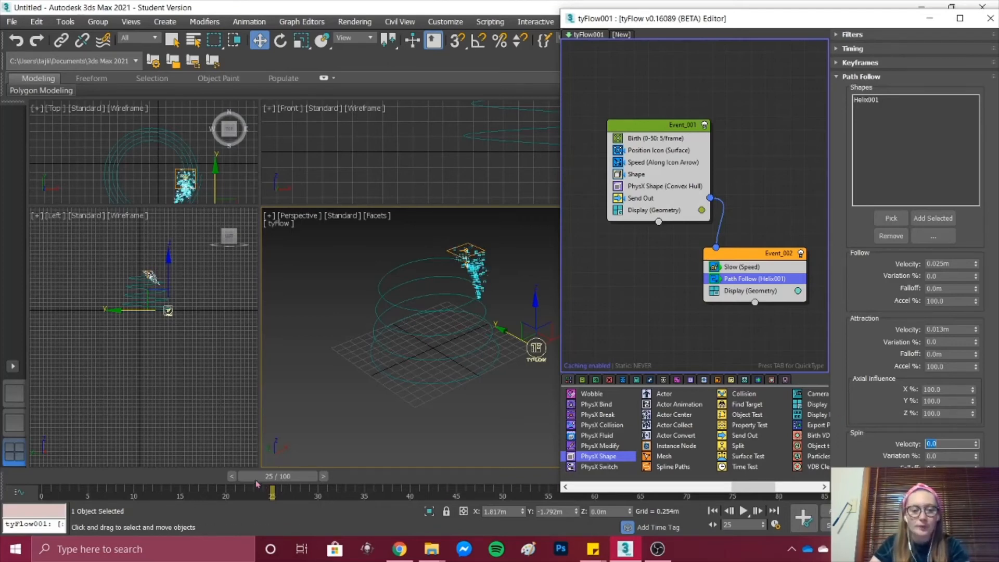
left_click_drag(268, 479, 60, 476)
key("w")
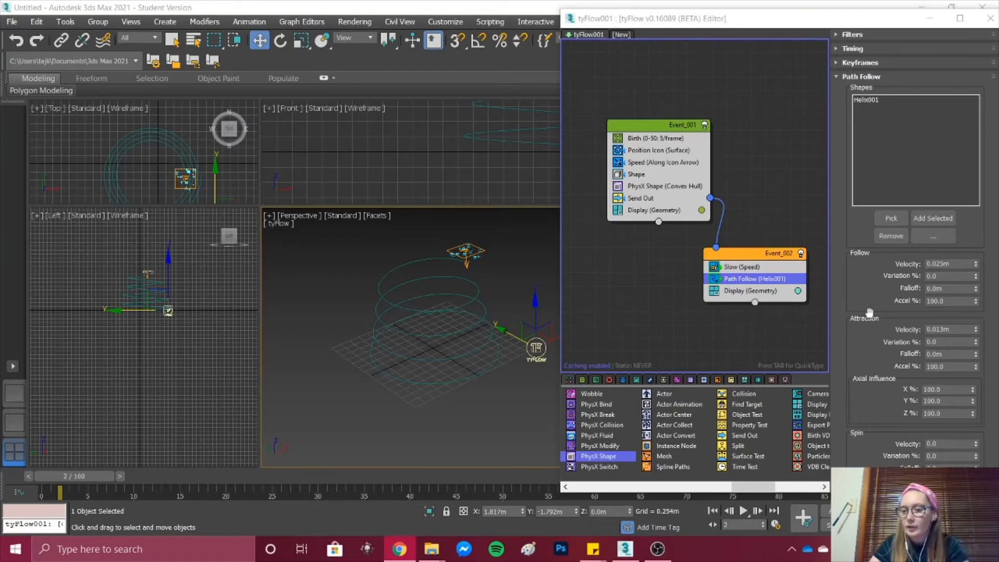
Set the Path Follow operator's attraction velocity to 0.1 m and play the animation to preview the effect
left_click(956, 328)
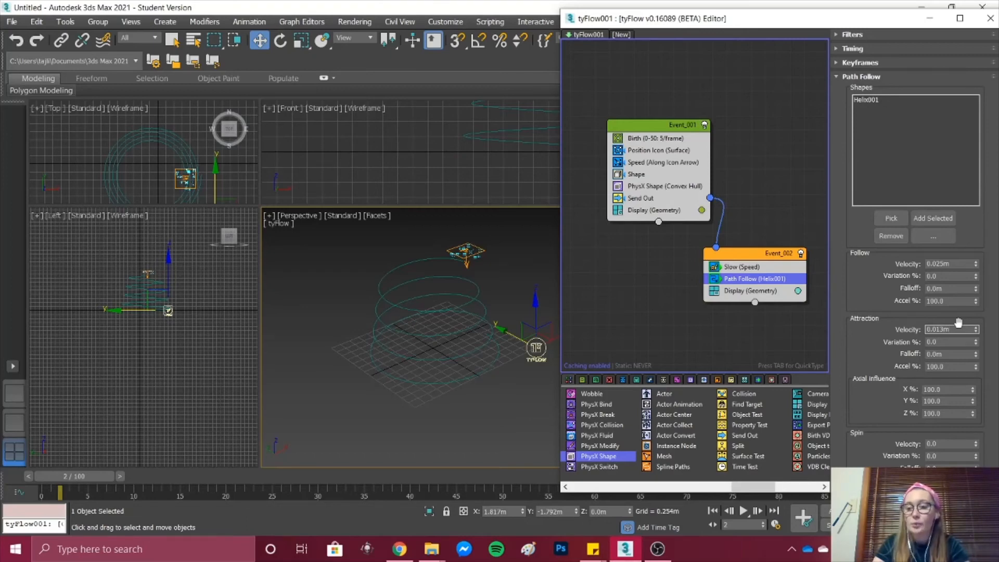
type("0.1")
key("Return")
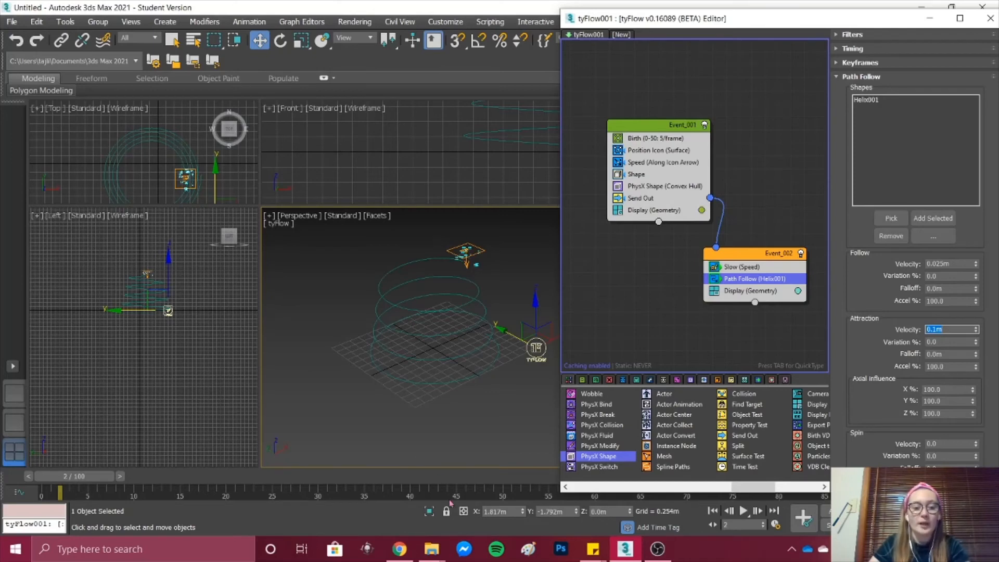
left_click(744, 511)
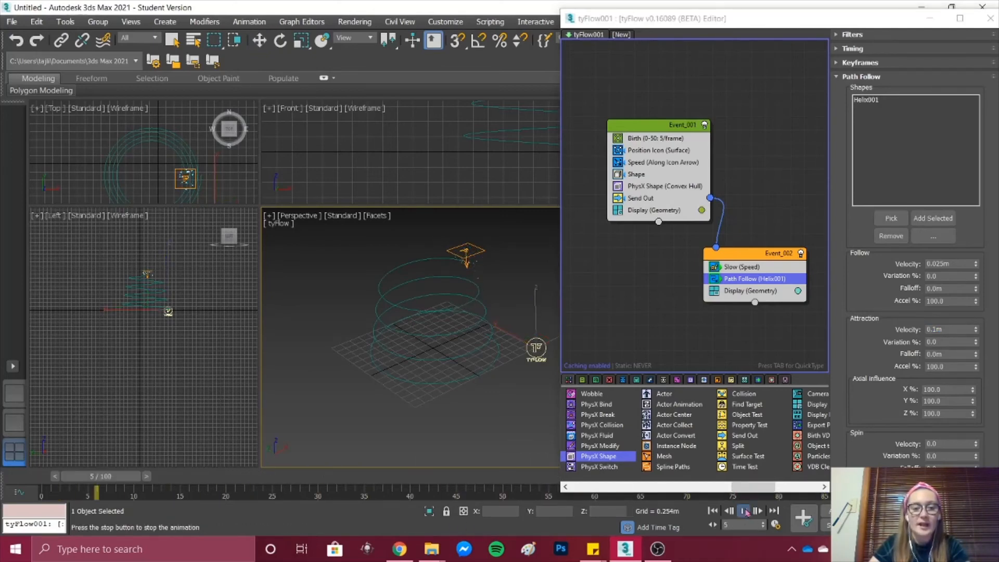
left_click(744, 510)
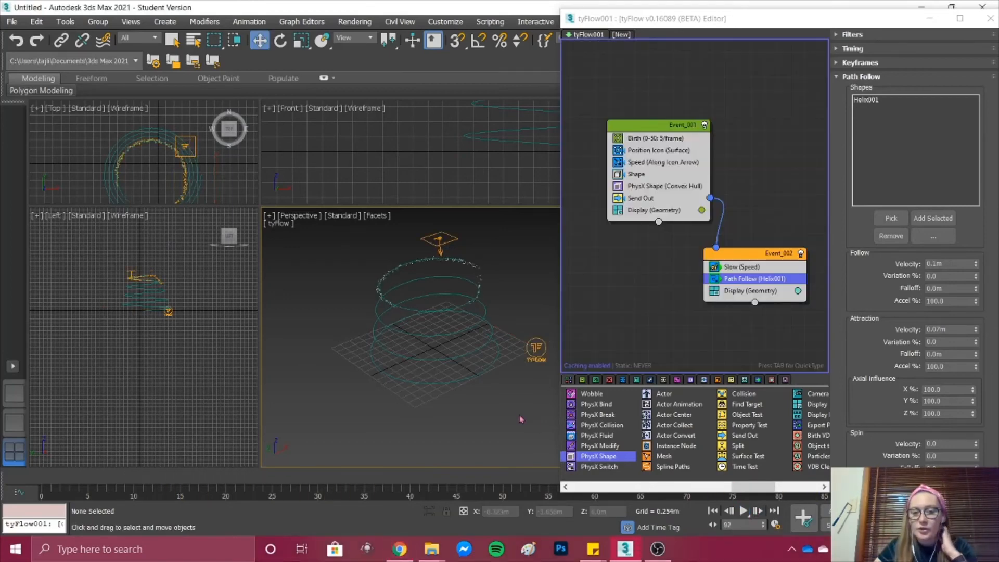
Preview the particle flow and move the tyIcon along Y to about -0.79 m, beside the upper end of the helix
left_click(745, 511)
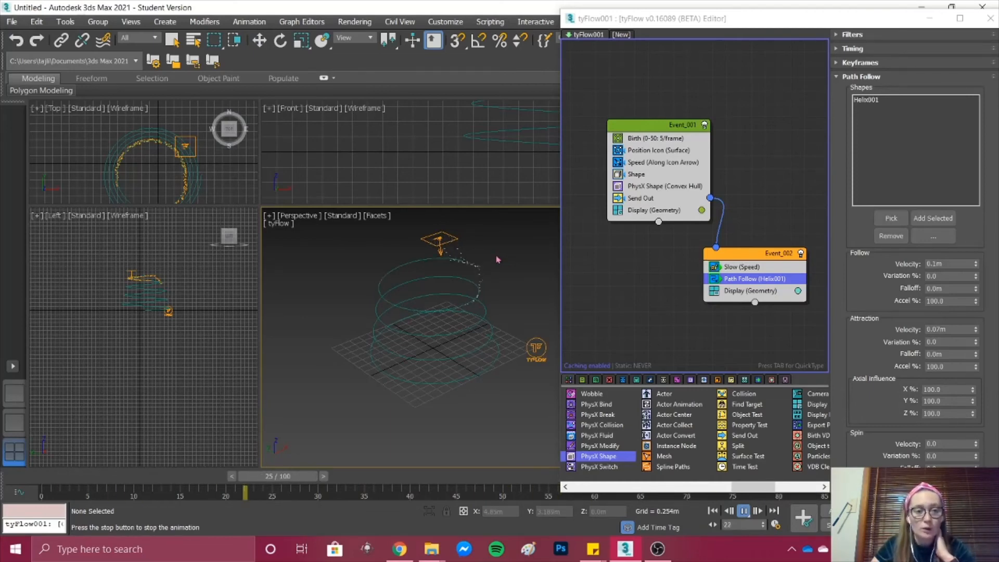
left_click(744, 512)
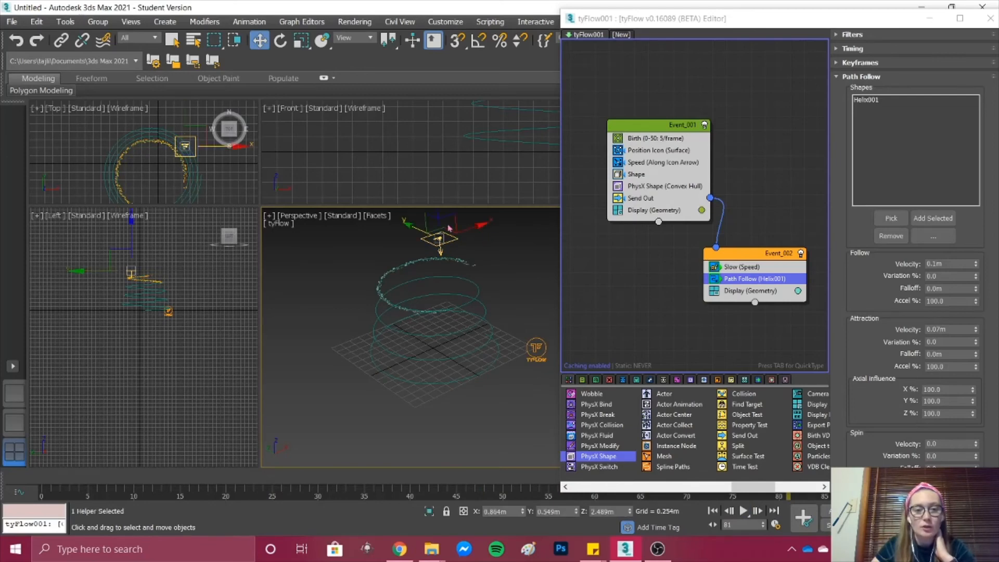
left_click(440, 239)
scroll(455, 276, "down", 2)
scroll(456, 277, "down", 1)
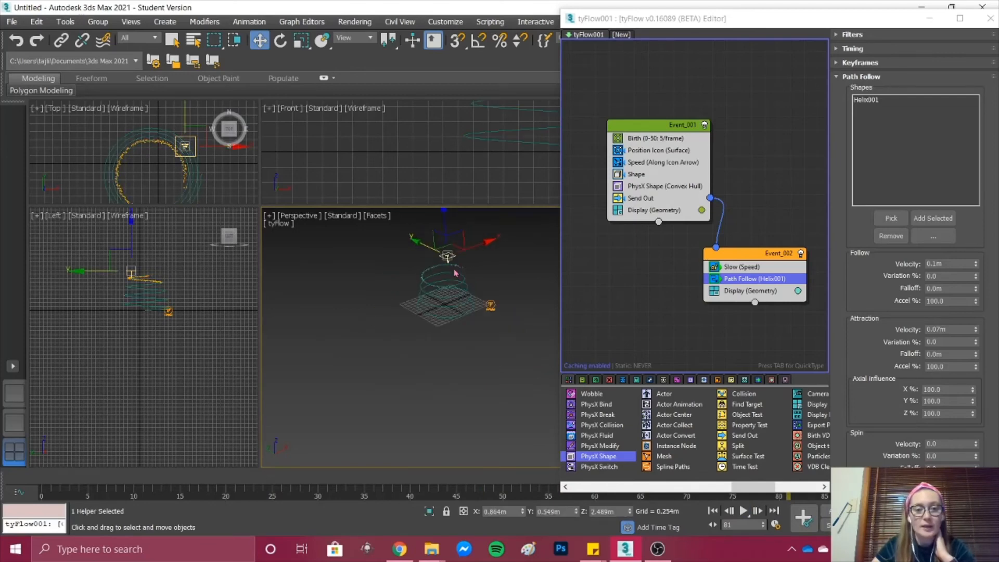
scroll(457, 250, "up", 3)
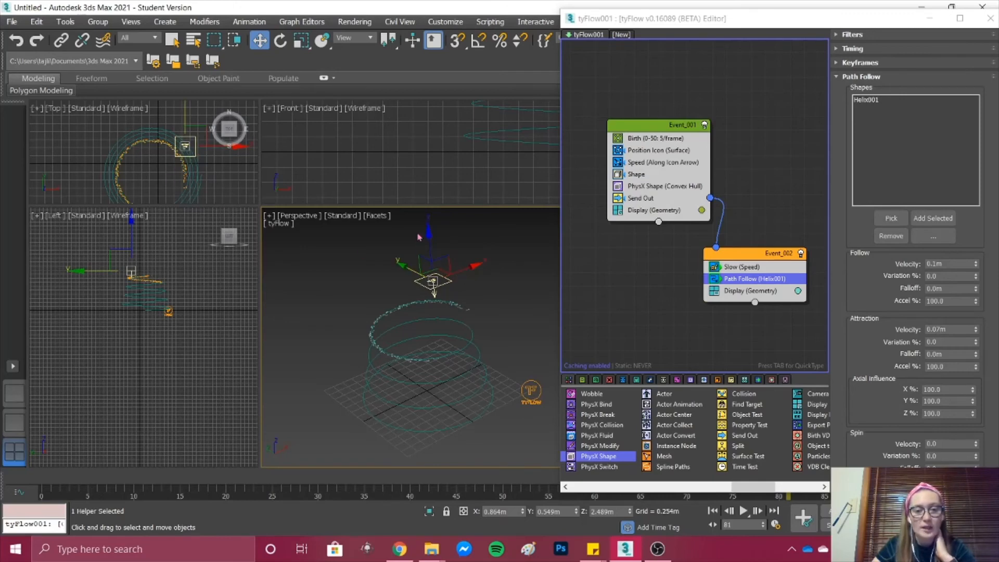
left_click_drag(416, 272, 467, 299)
left_click(431, 281)
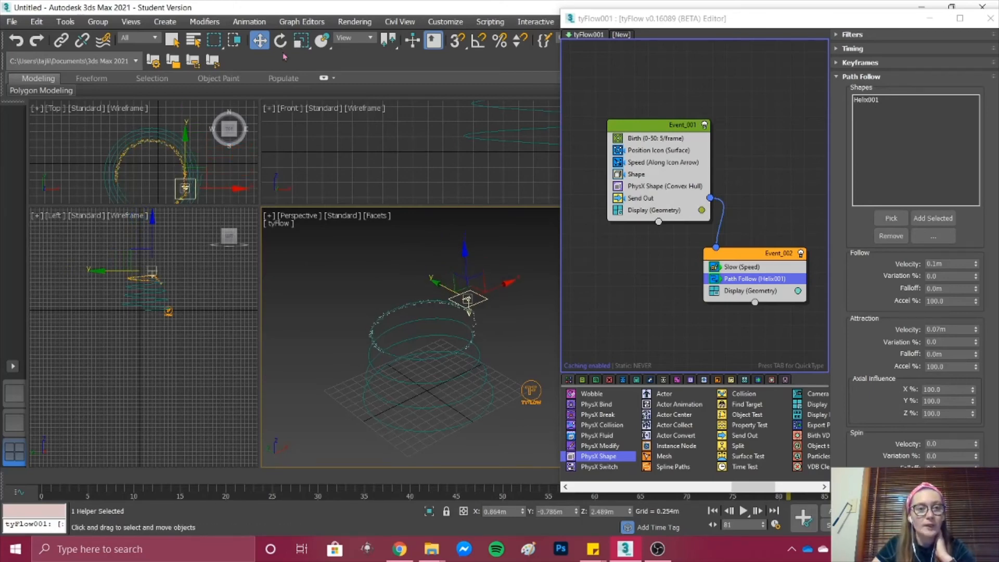
key("e")
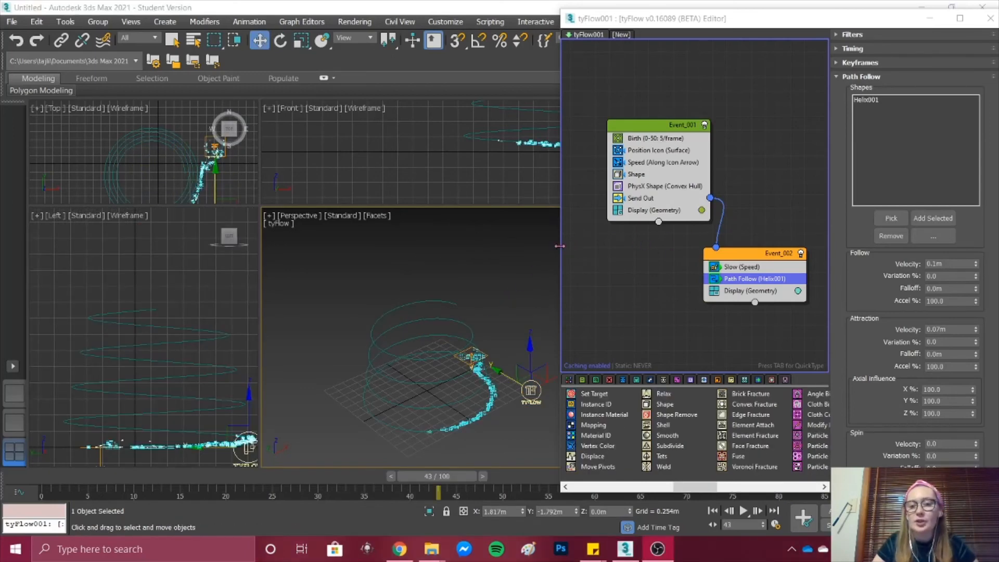
Narrow the tyFlow editor window to uncover more of the viewports and set the Birth operator's end frame to 300 in Event_001
left_click_drag(559, 246, 651, 246)
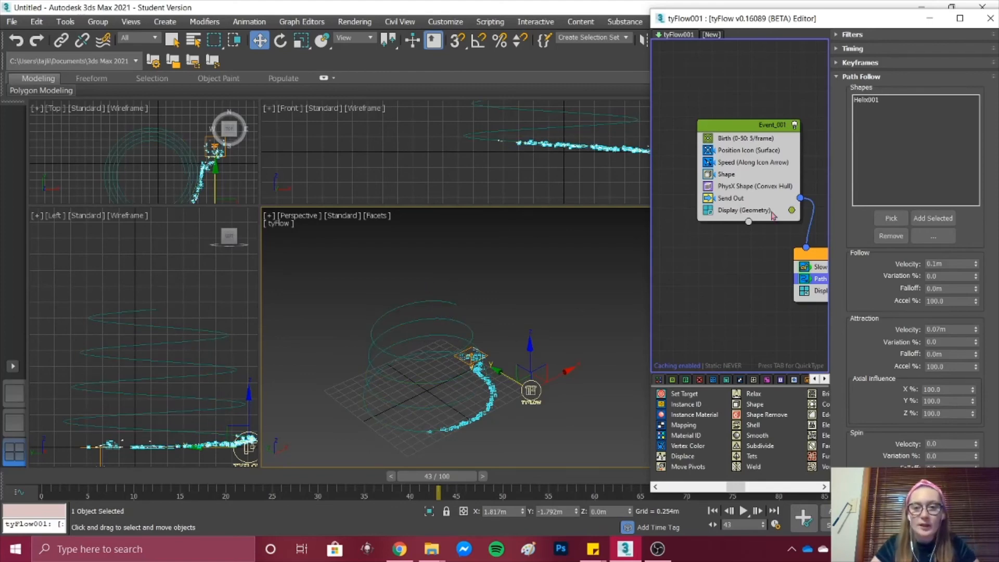
left_click(744, 511)
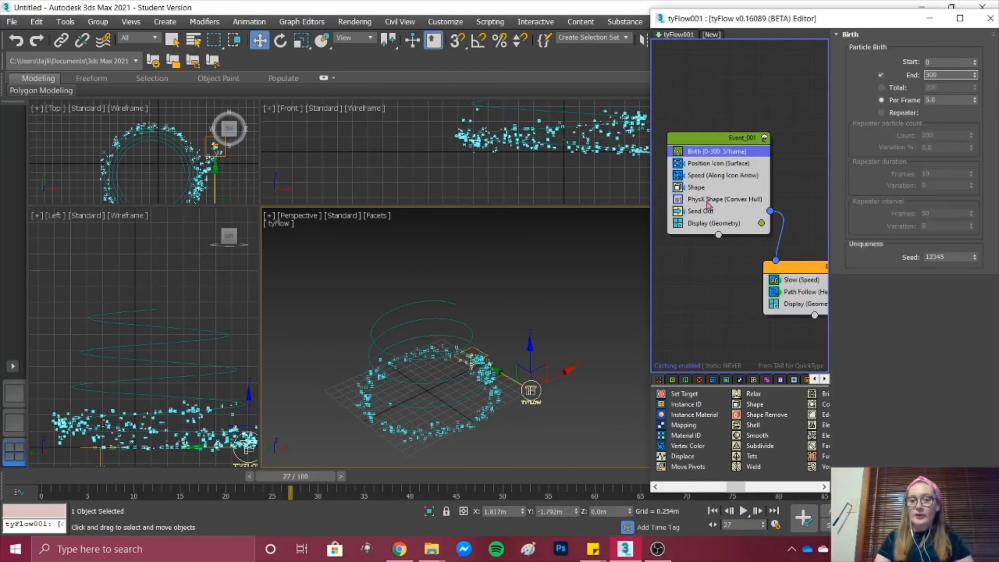
left_click(698, 188)
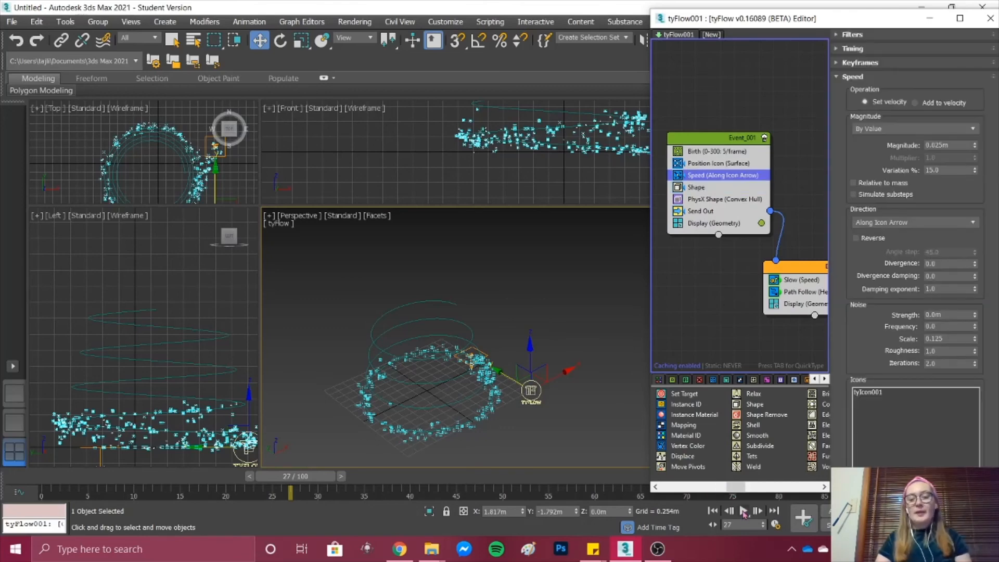
Play the simulation and set the attraction acceleration of the Path Follow operator in Event_002 to 70%
left_click(744, 513)
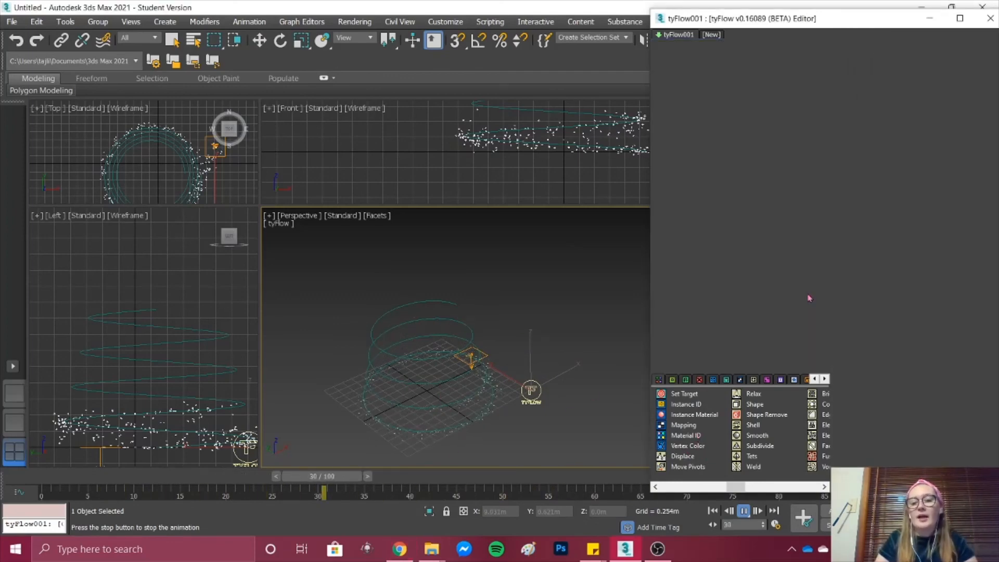
left_click(808, 295)
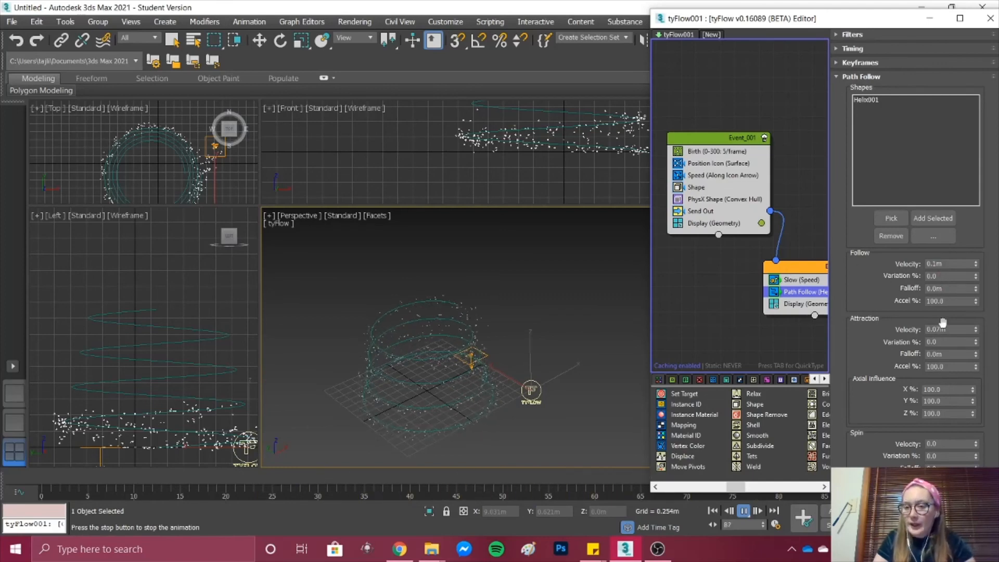
left_click(951, 367)
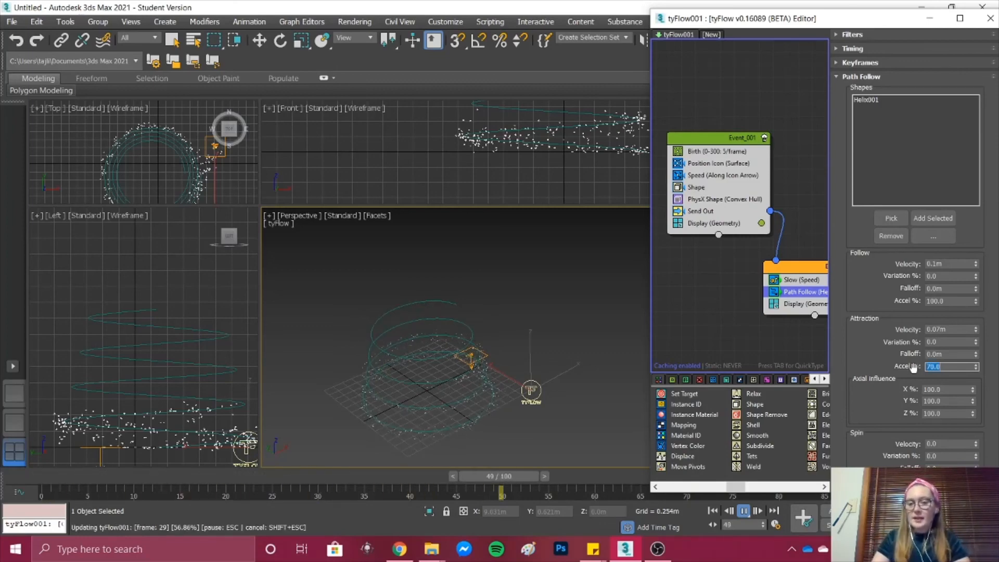
type("70")
key("Return")
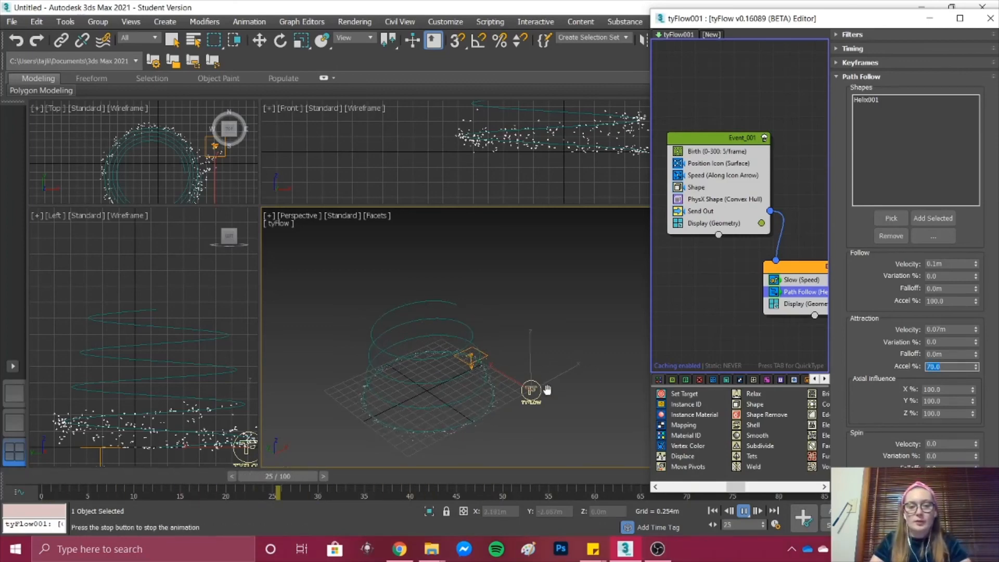